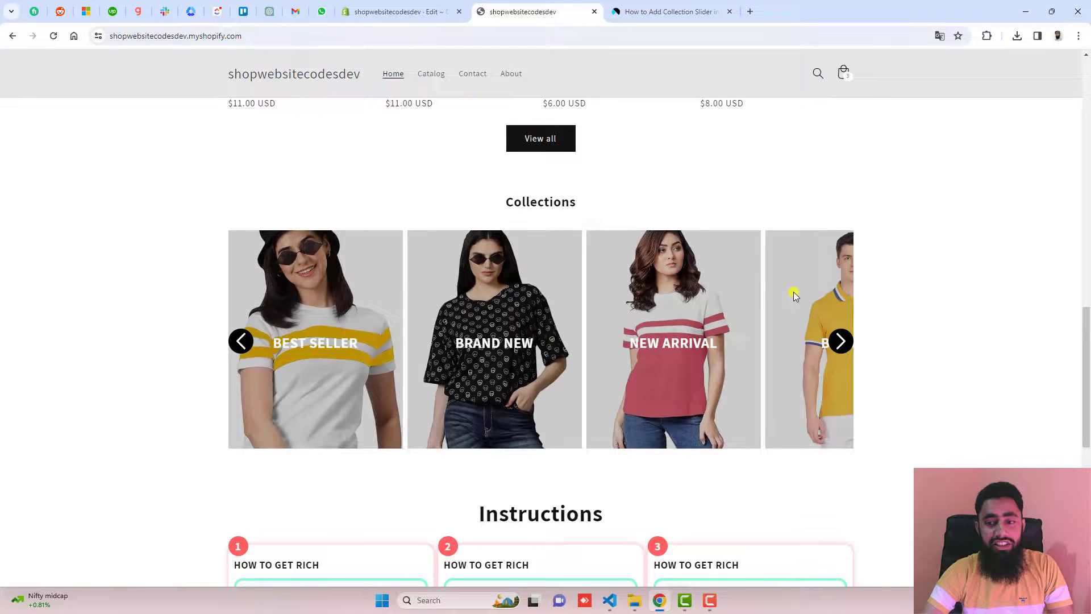
# - Page the storefront's Collections slider two cards forward, then switch to the 'How to Add Collection Slider' article
pyautogui.click(841, 341)
pyautogui.click(840, 341)
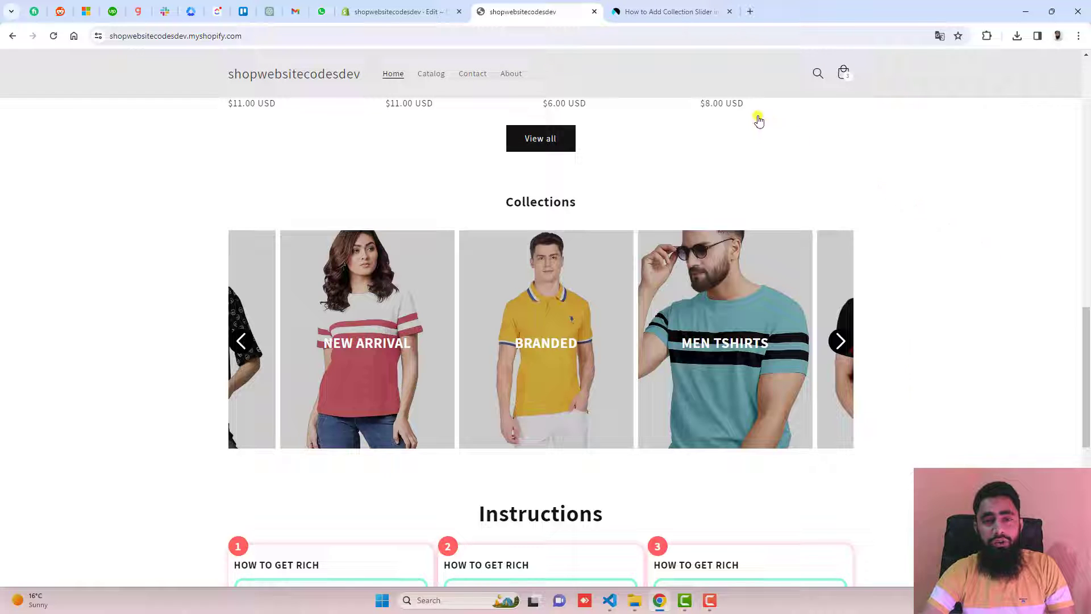
pyautogui.click(672, 14)
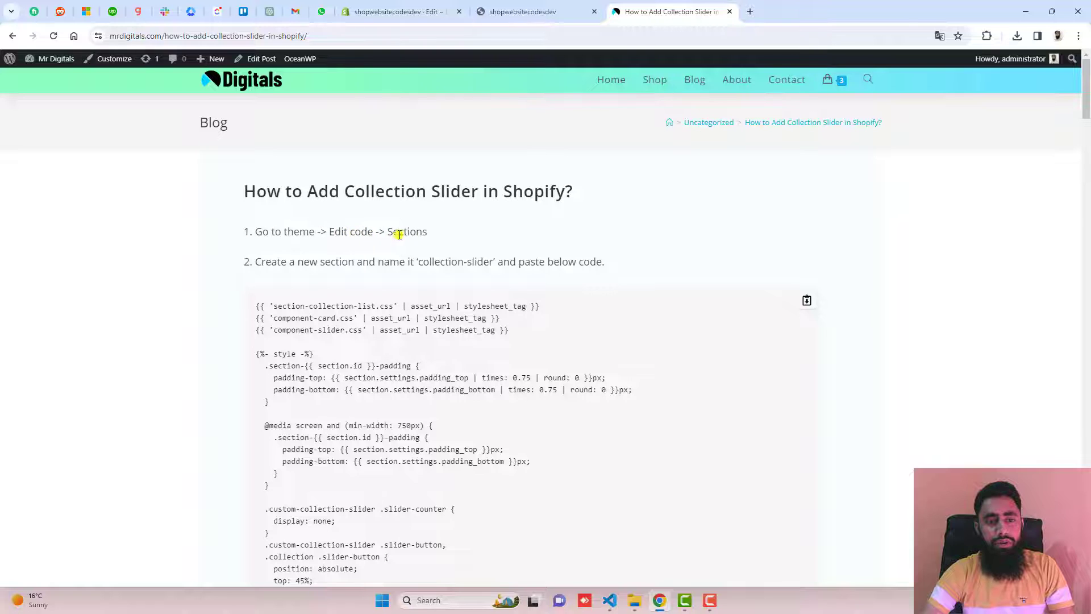
# - Delete the collection-slider.liquid file from Dawn's Sections and go back to the Themes page
pyautogui.click(397, 14)
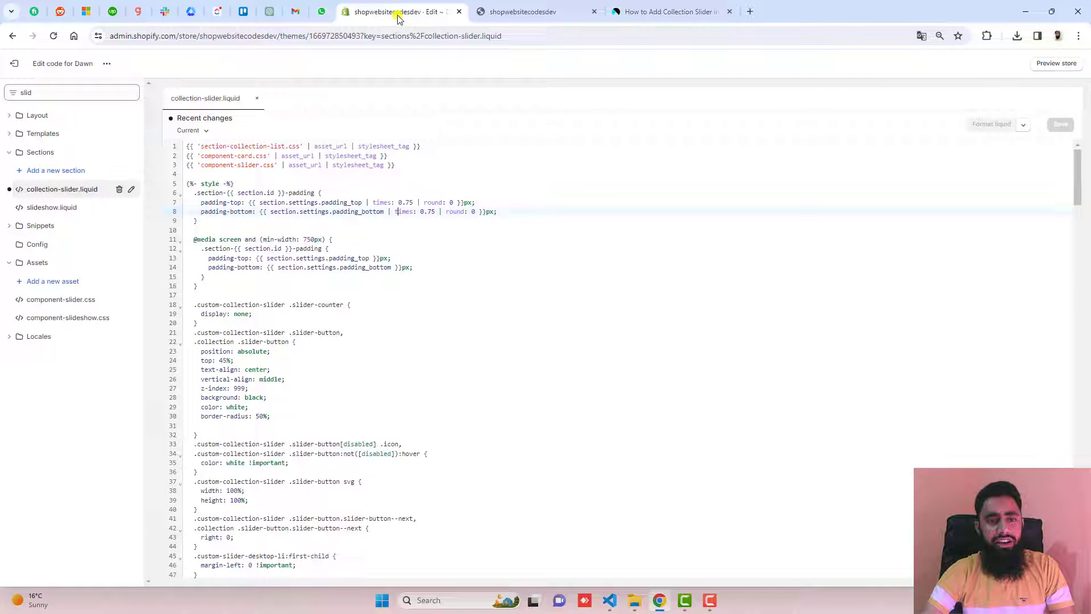
pyautogui.click(15, 64)
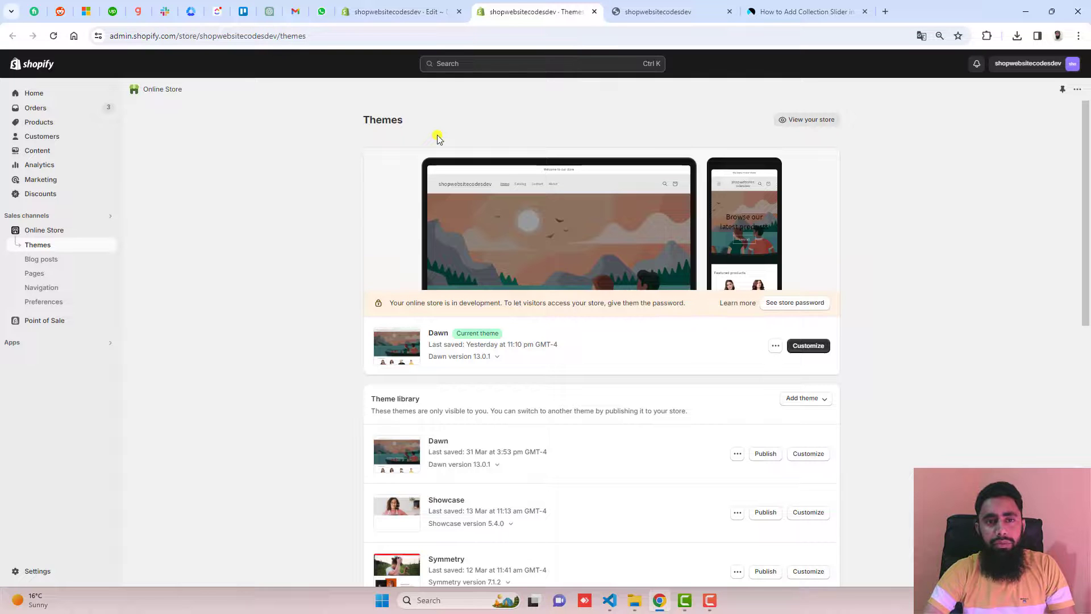
pyautogui.click(400, 14)
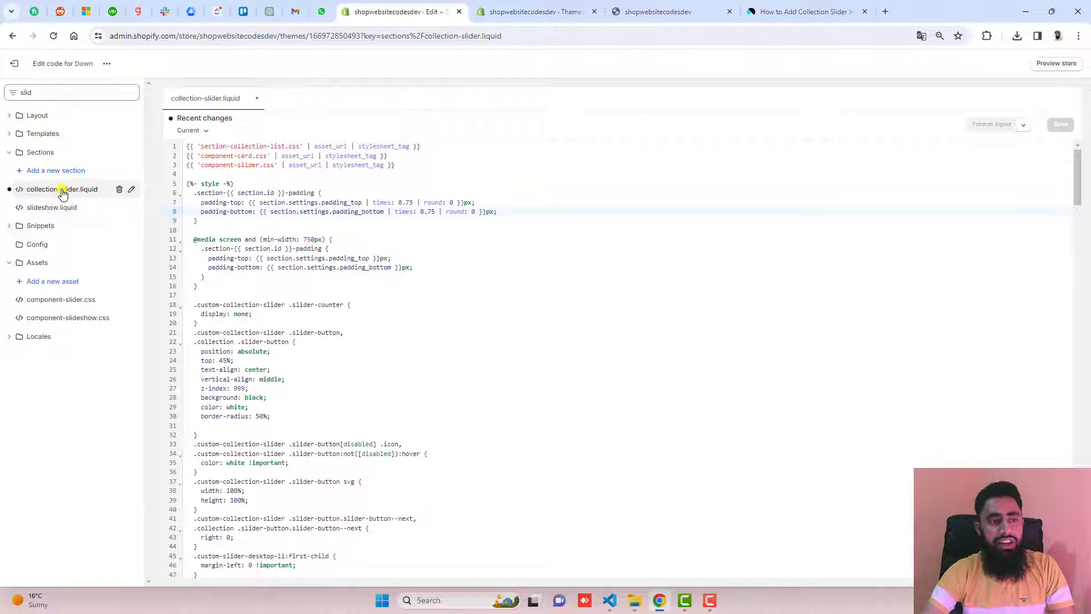
pyautogui.click(120, 190)
pyautogui.click(659, 349)
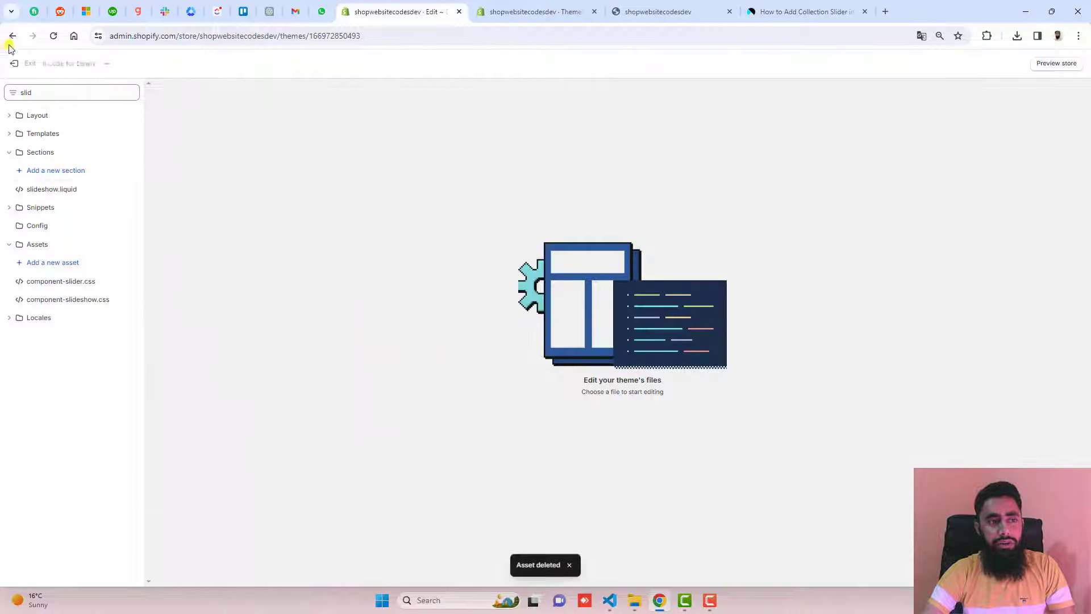
pyautogui.click(14, 64)
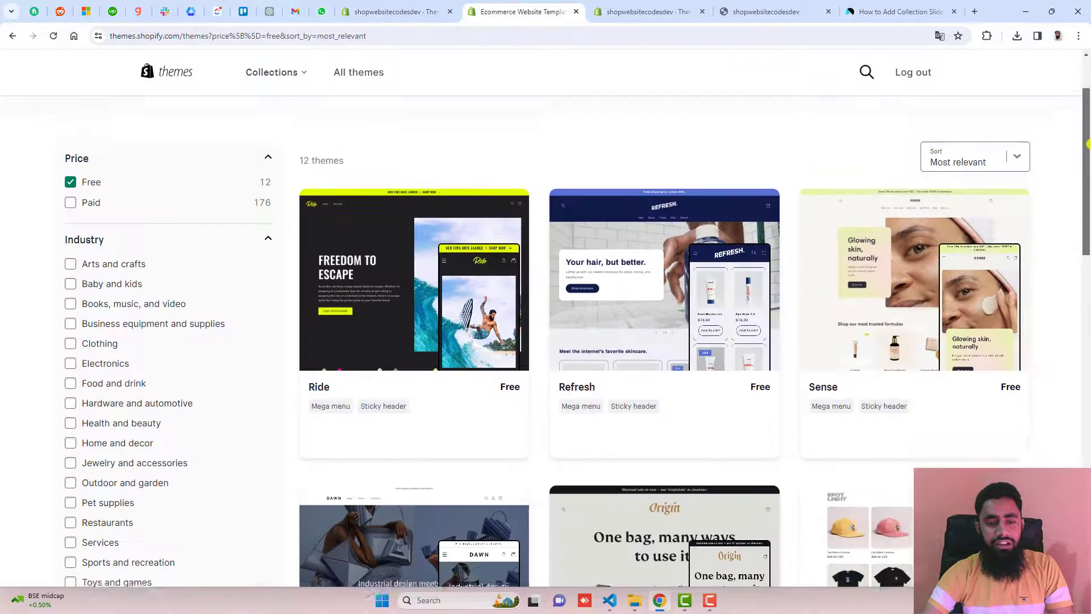
pyautogui.moveTo(1087, 145); pyautogui.dragTo(1087, 406)
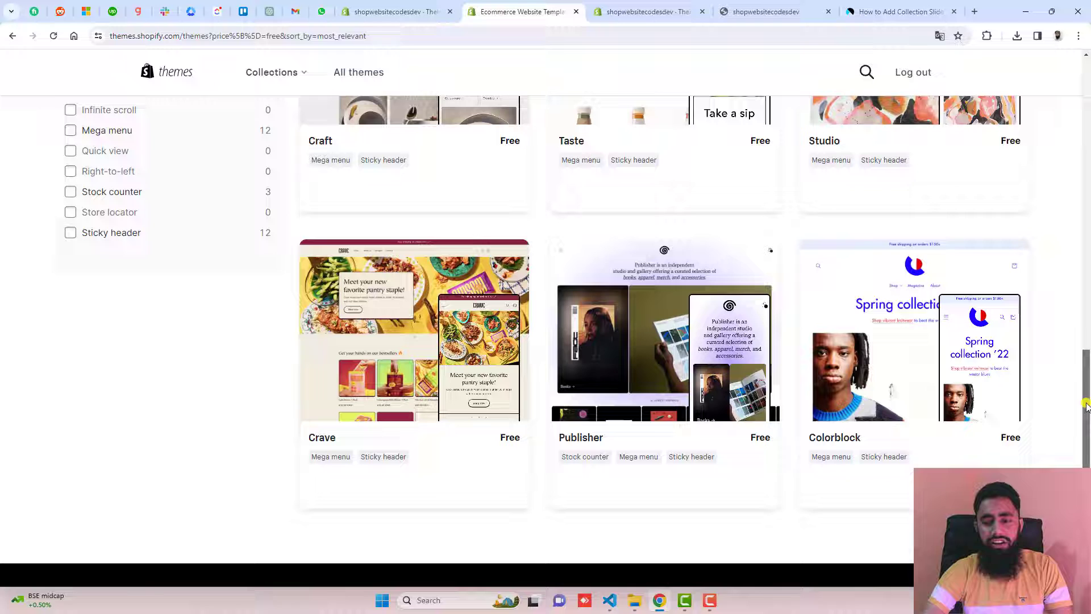
pyautogui.middleClick(488, 14)
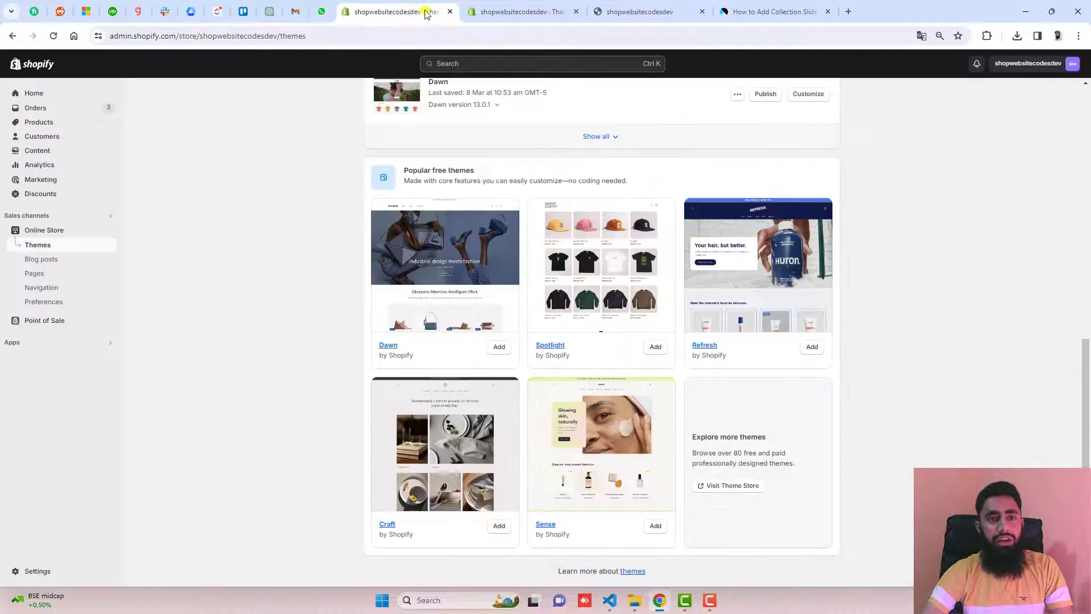
pyautogui.scroll(15, 292, 245)
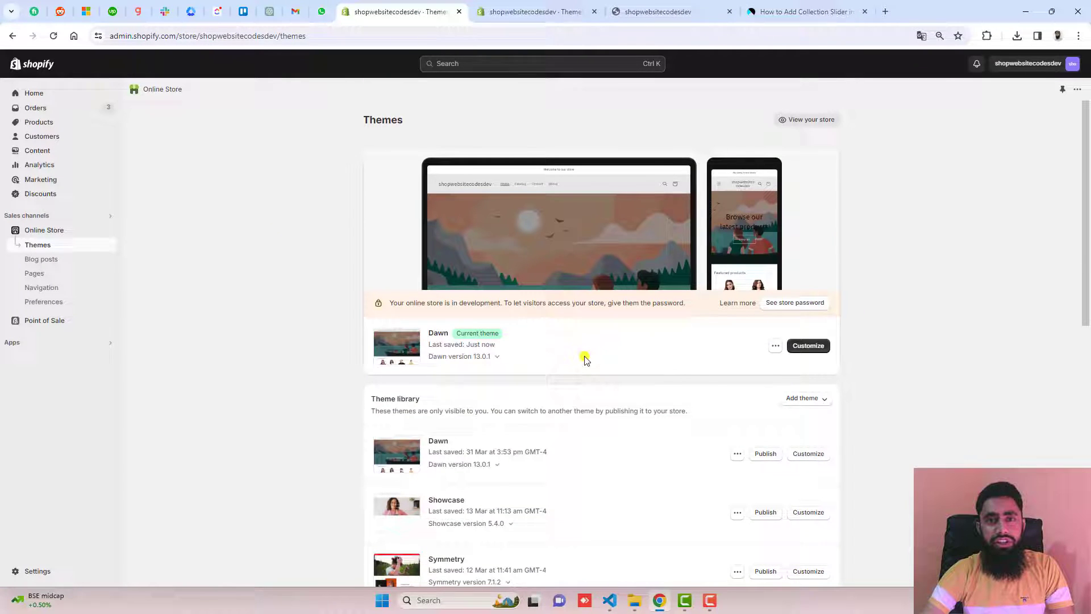
# - Open Dawn's theme code with only the Sections folder expanded, then return to the slider tutorial
pyautogui.click(776, 346)
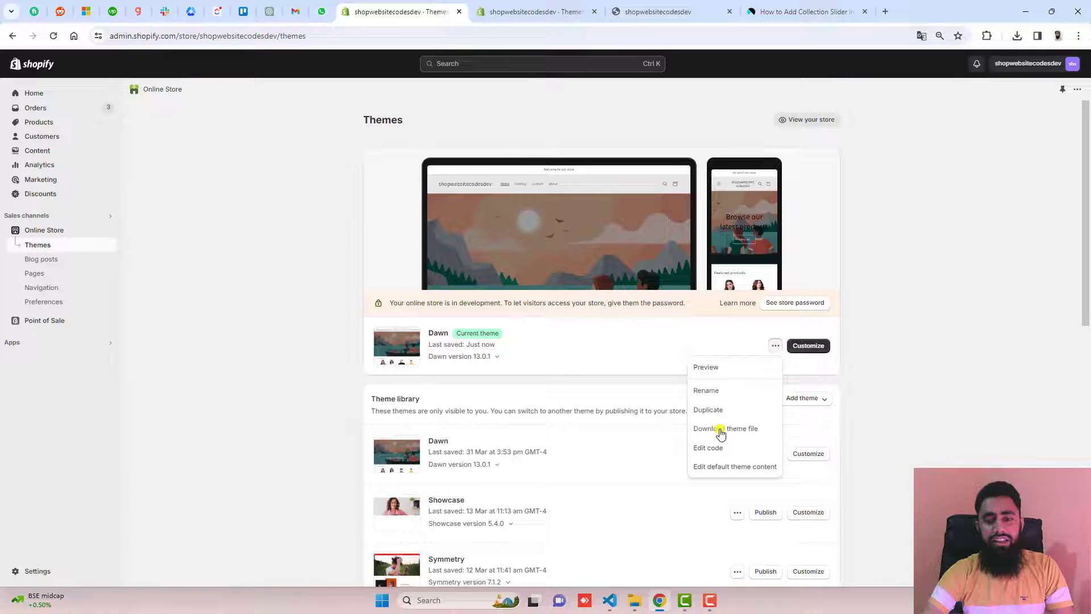
pyautogui.click(706, 448)
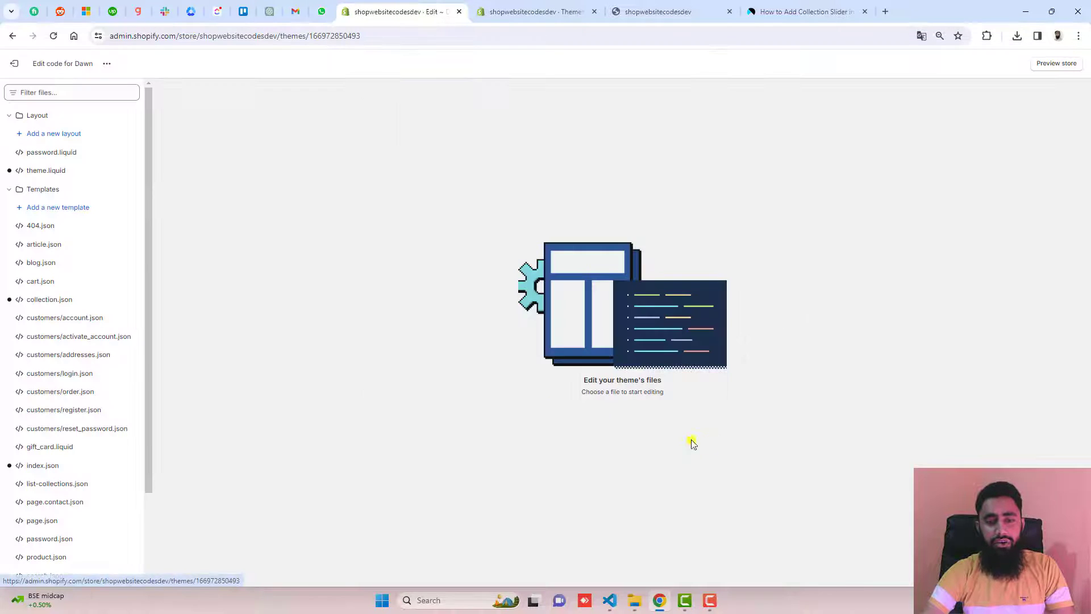
pyautogui.click(35, 116)
pyautogui.click(36, 133)
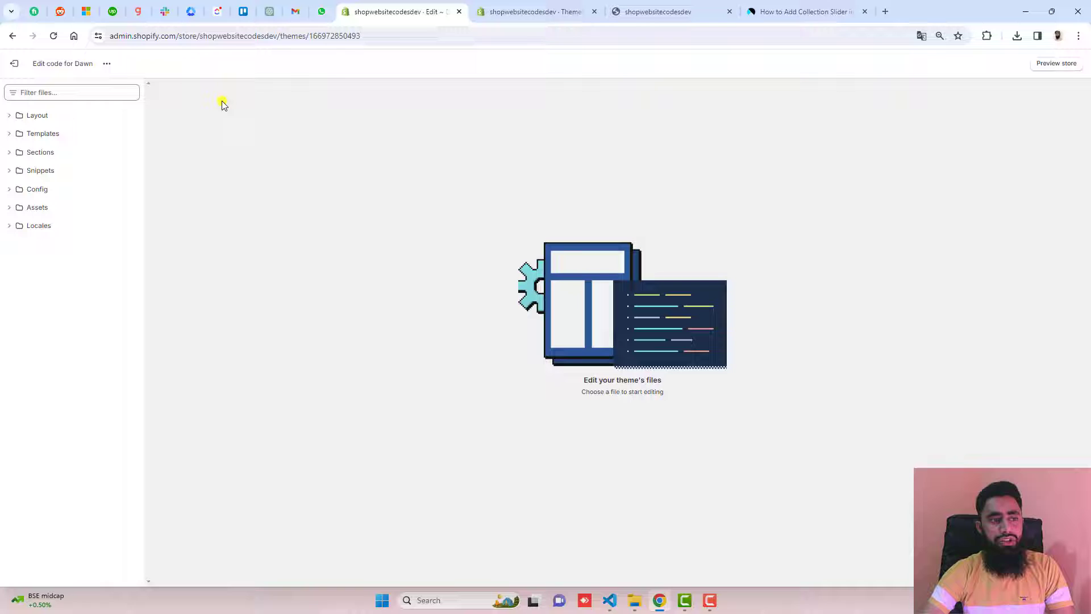
pyautogui.click(48, 155)
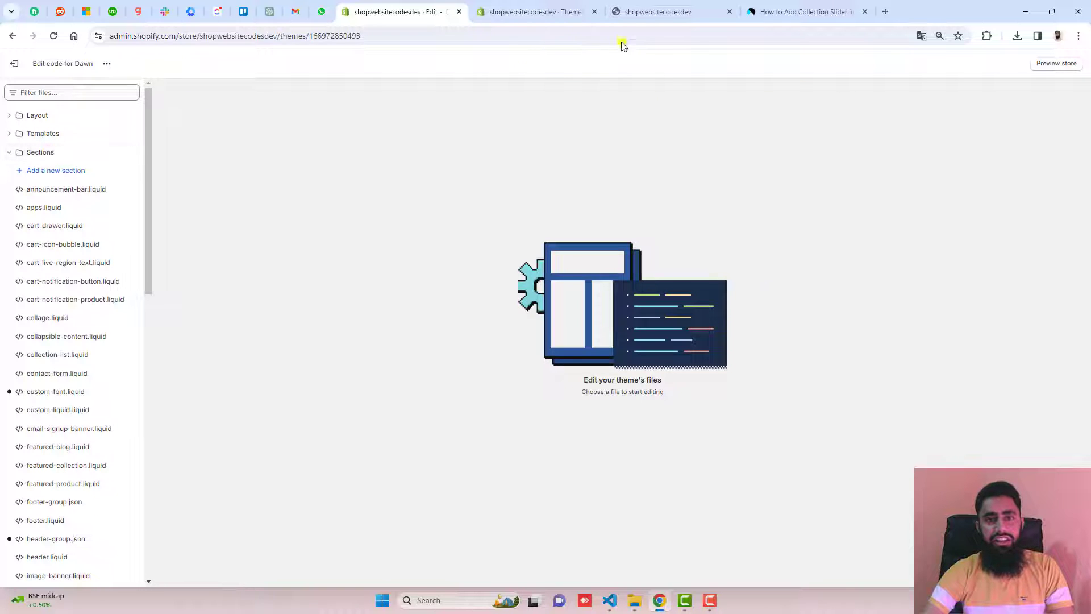
pyautogui.click(654, 11)
pyautogui.click(802, 11)
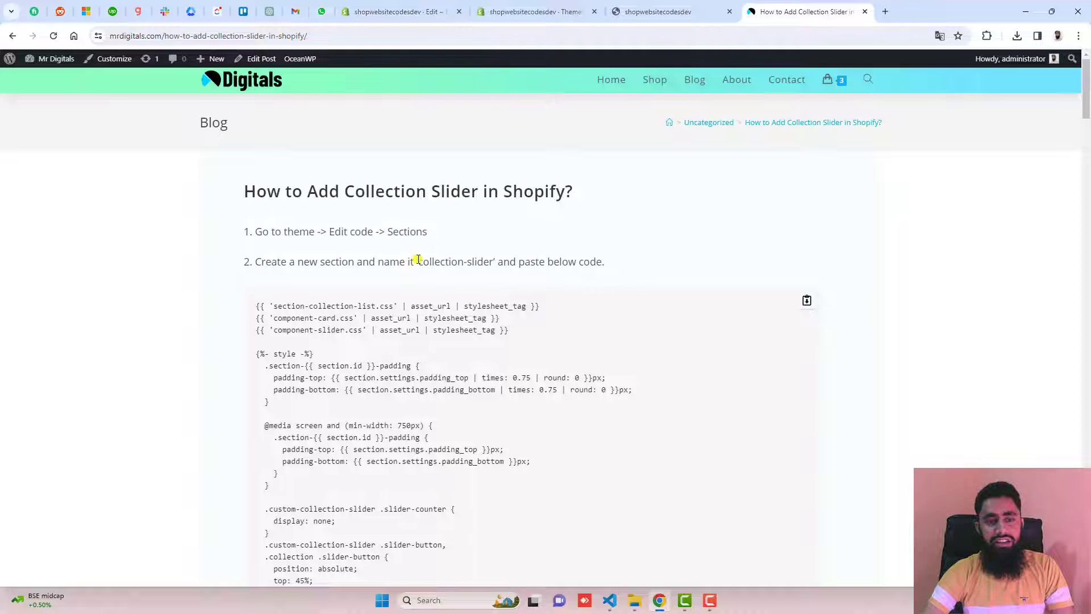
# - Copy 'collection-slider' from the tutorial and create a new liquid section file with that name
pyautogui.moveTo(428, 260); pyautogui.dragTo(487, 261)
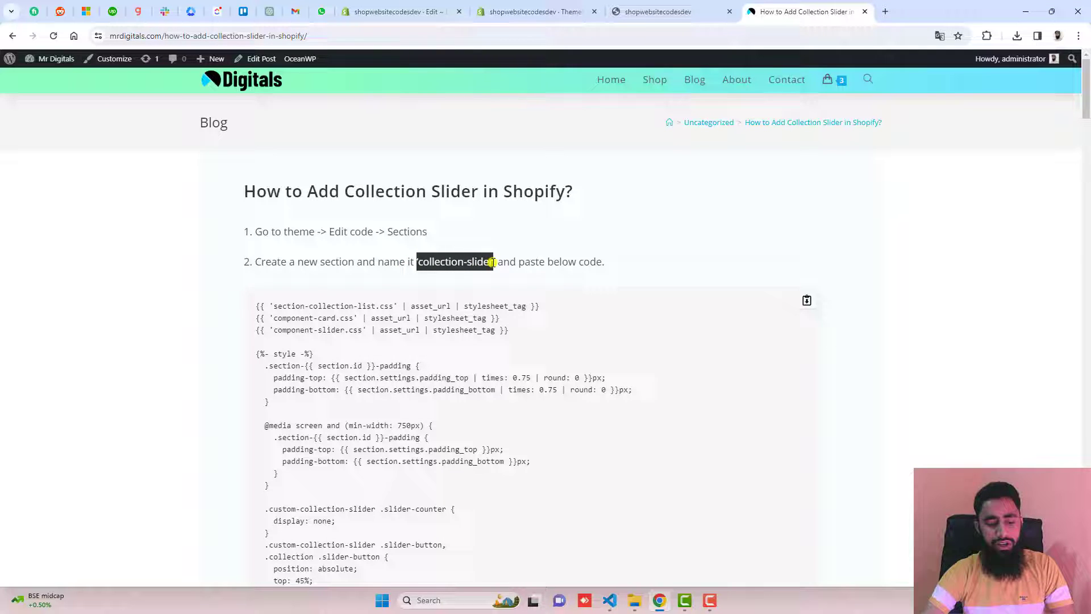
pyautogui.click(397, 11)
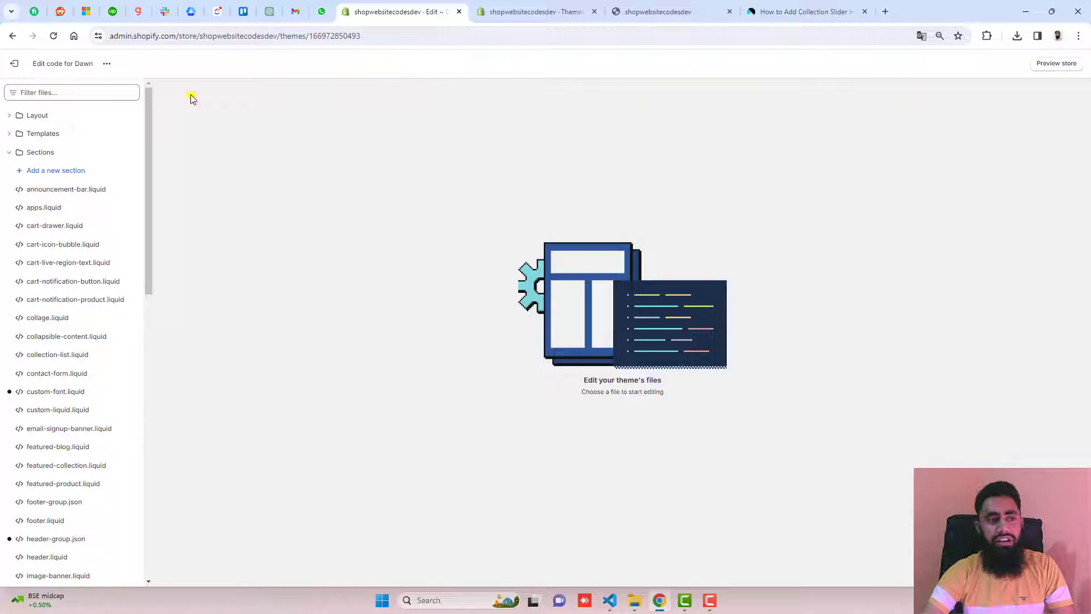
pyautogui.click(50, 171)
pyautogui.click(459, 336)
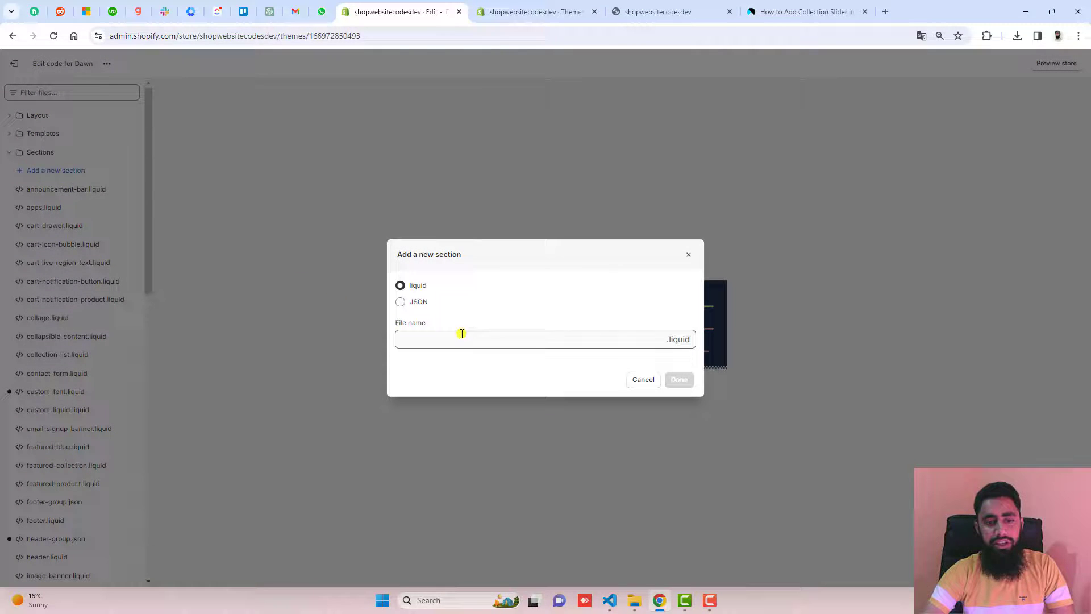
pyautogui.write('collection-slider')
pyautogui.click(680, 380)
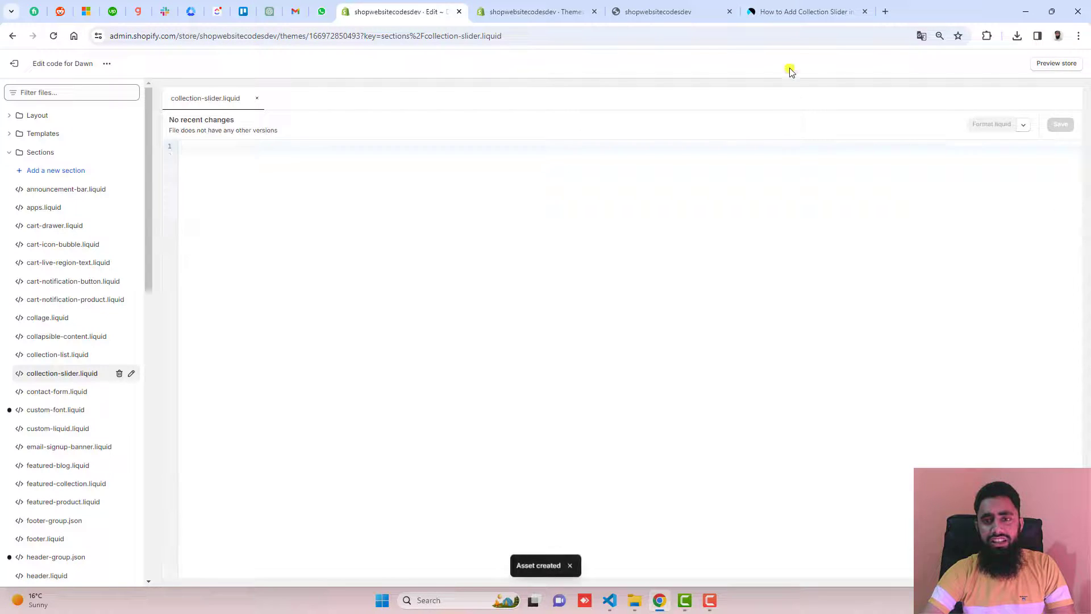
# - Replace collection-slider.liquid's default code with the tutorial's 351-line slider code and save it
pyautogui.click(796, 12)
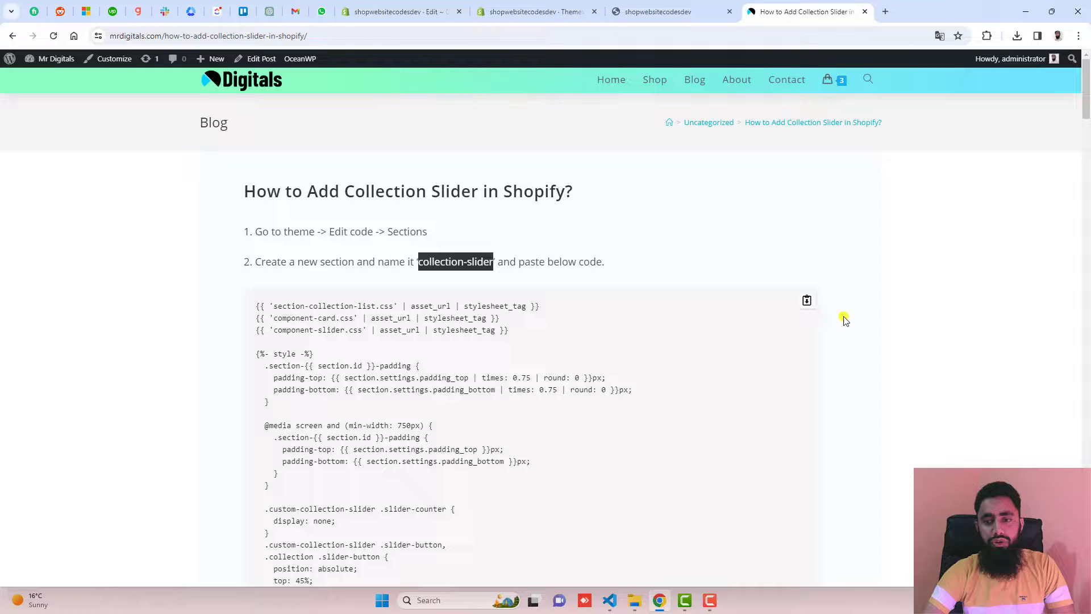
pyautogui.click(808, 301)
pyautogui.click(426, 10)
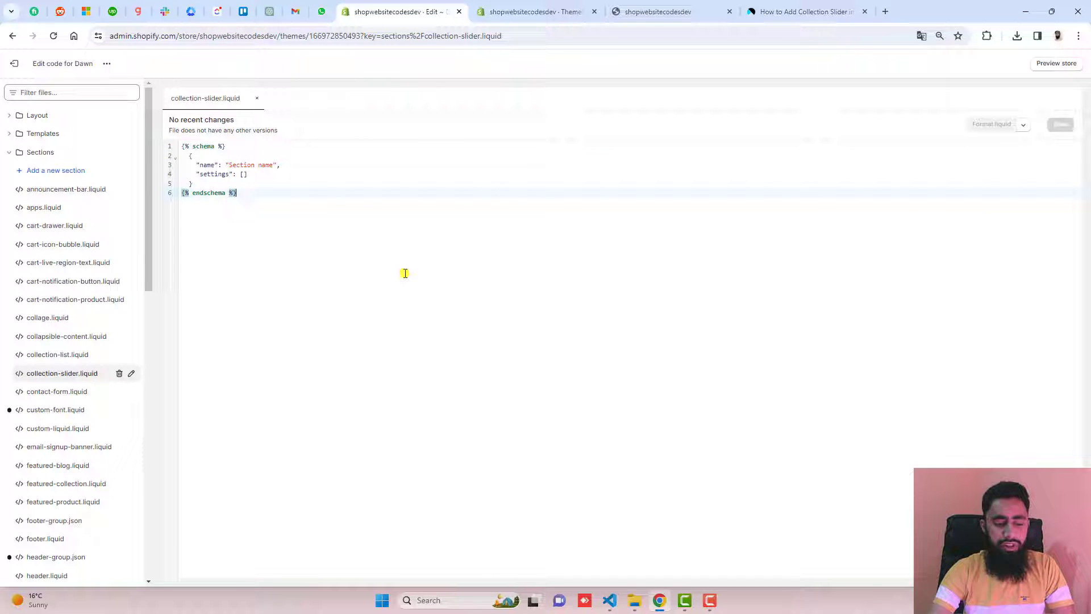
pyautogui.hotkey('ctrl', 'a')
pyautogui.press('BackSpace')
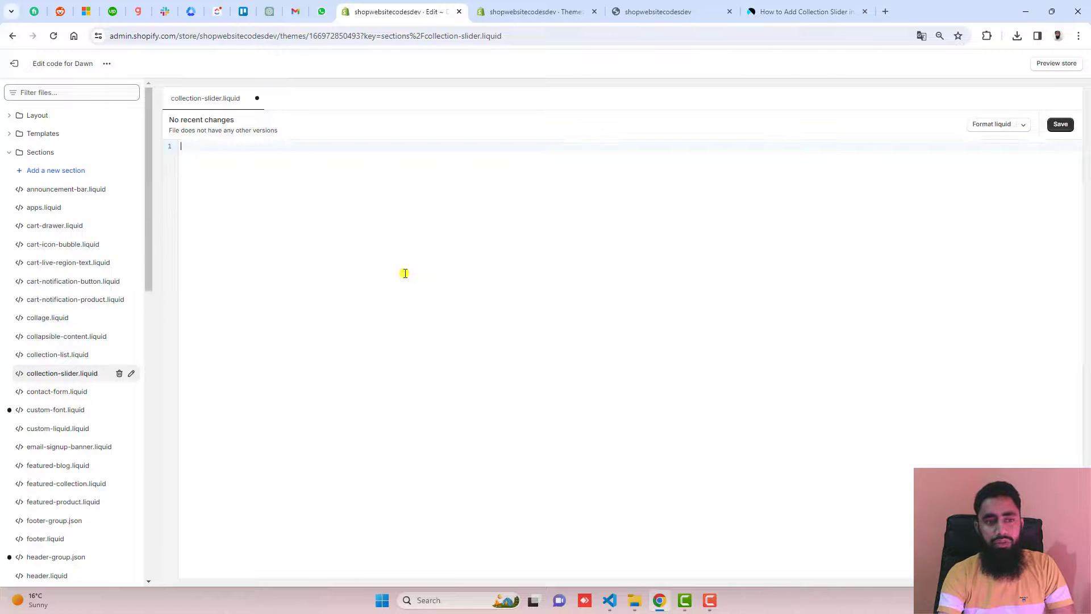
pyautogui.hotkey('ctrl', 'v')
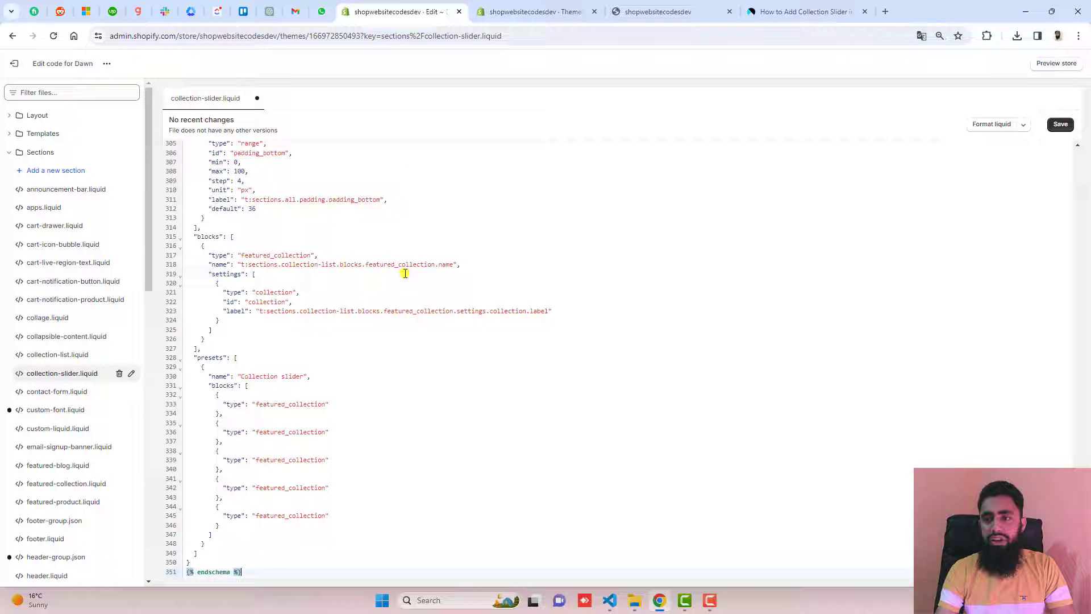
pyautogui.click(1059, 124)
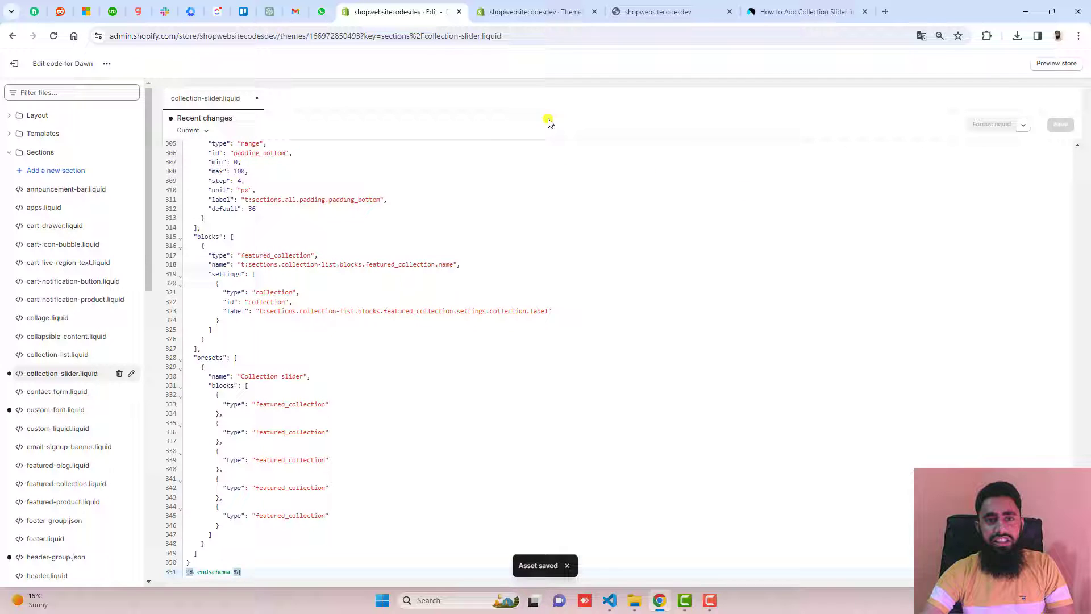
pyautogui.click(534, 11)
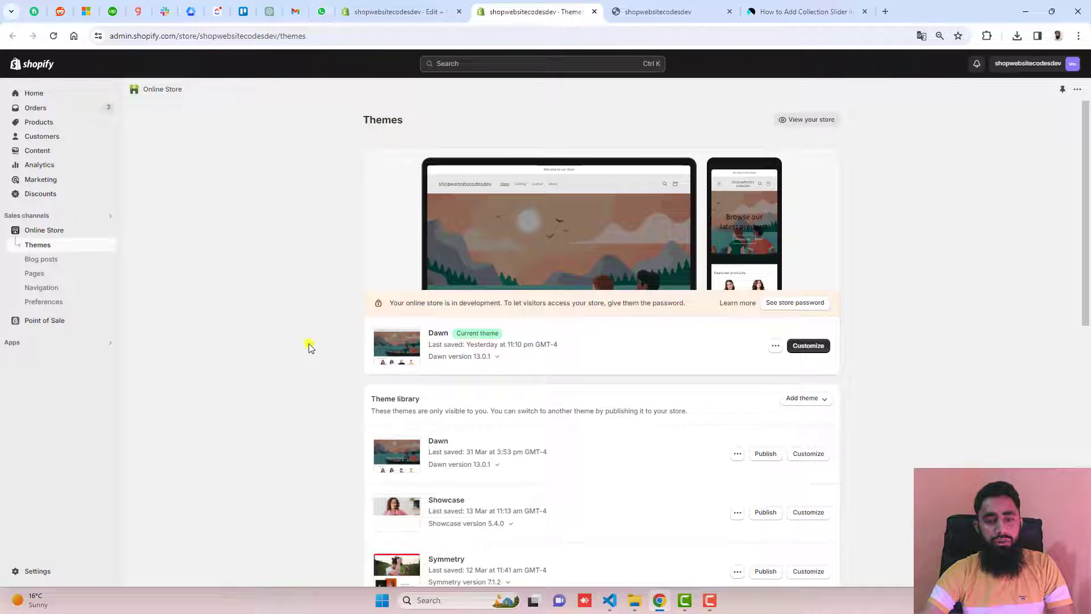
# - In the Dawn home page customiser, search 'slider' and add a Collection slider section
pyautogui.click(810, 345)
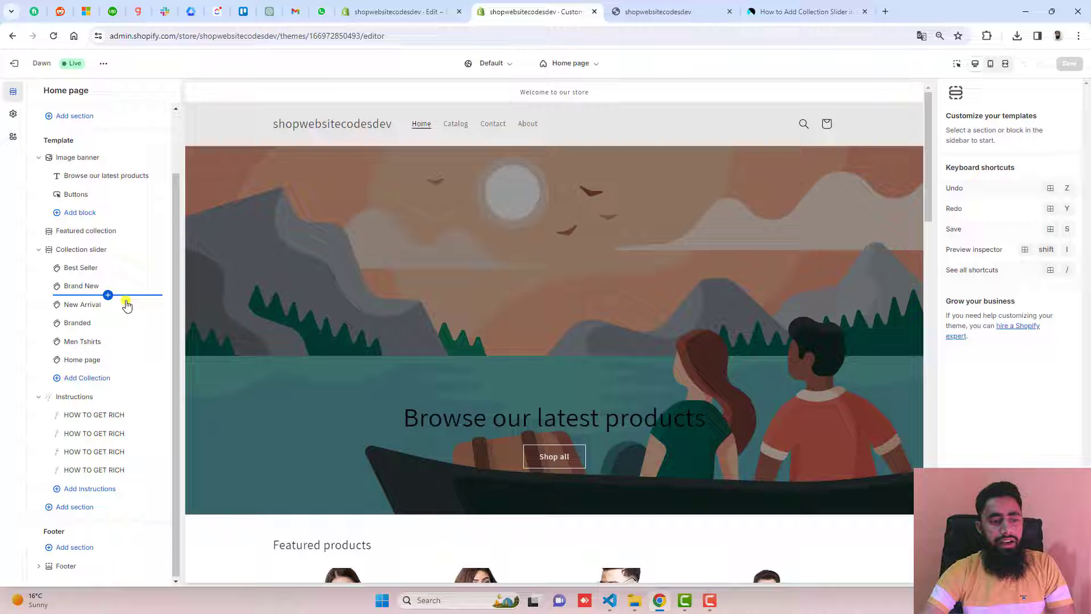
pyautogui.click(76, 508)
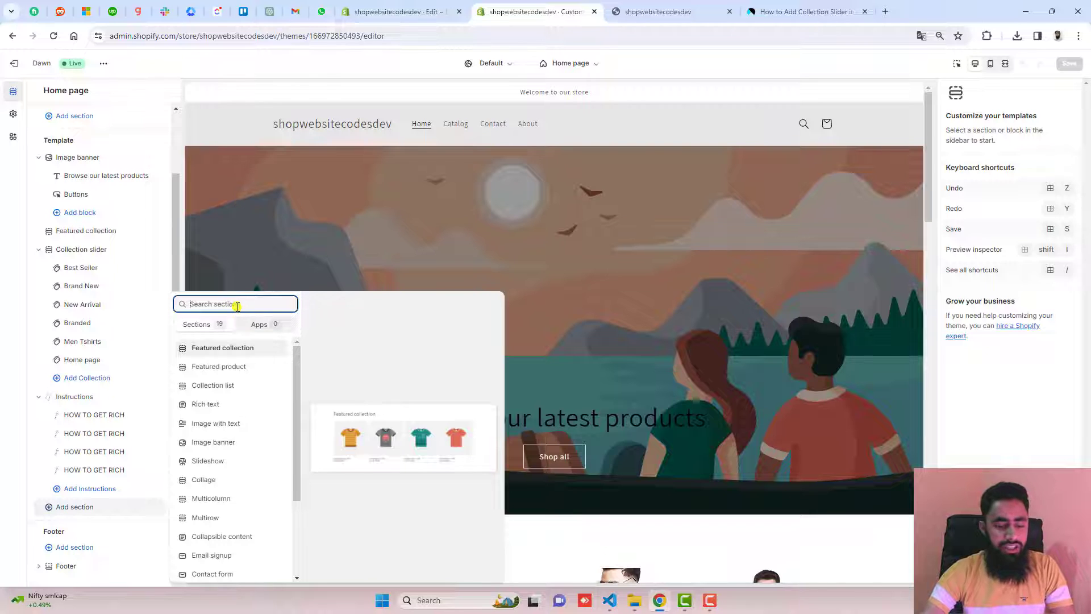
pyautogui.write('sli')
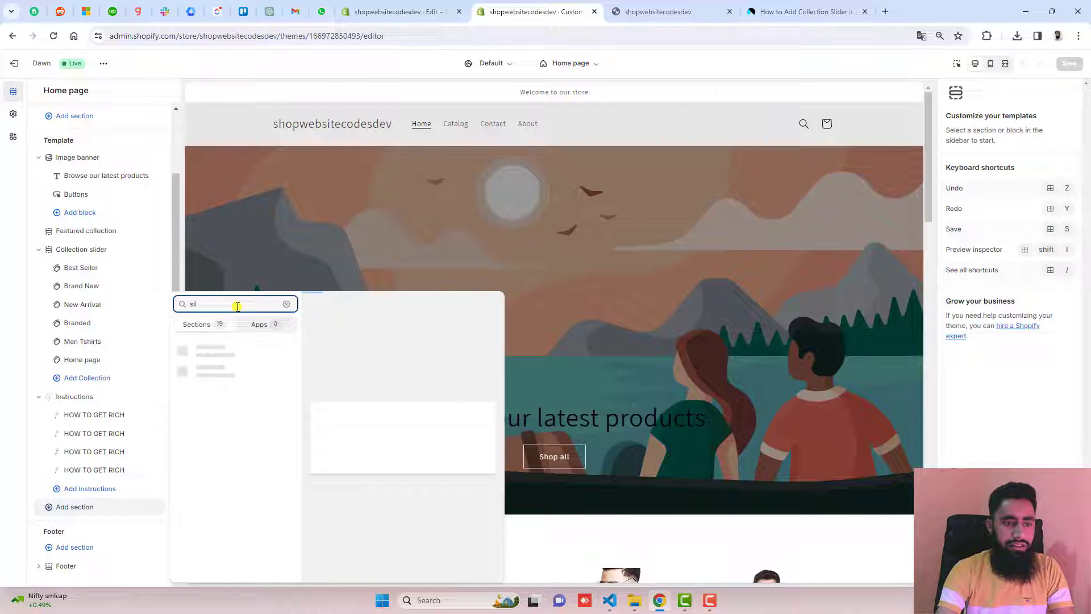
pyautogui.write('der')
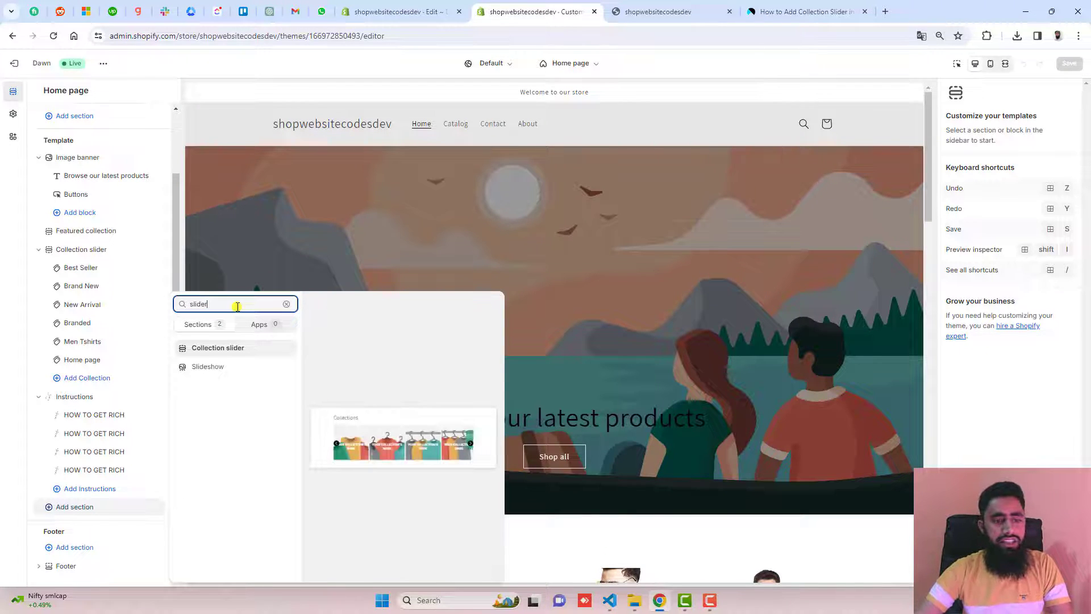
pyautogui.click(216, 347)
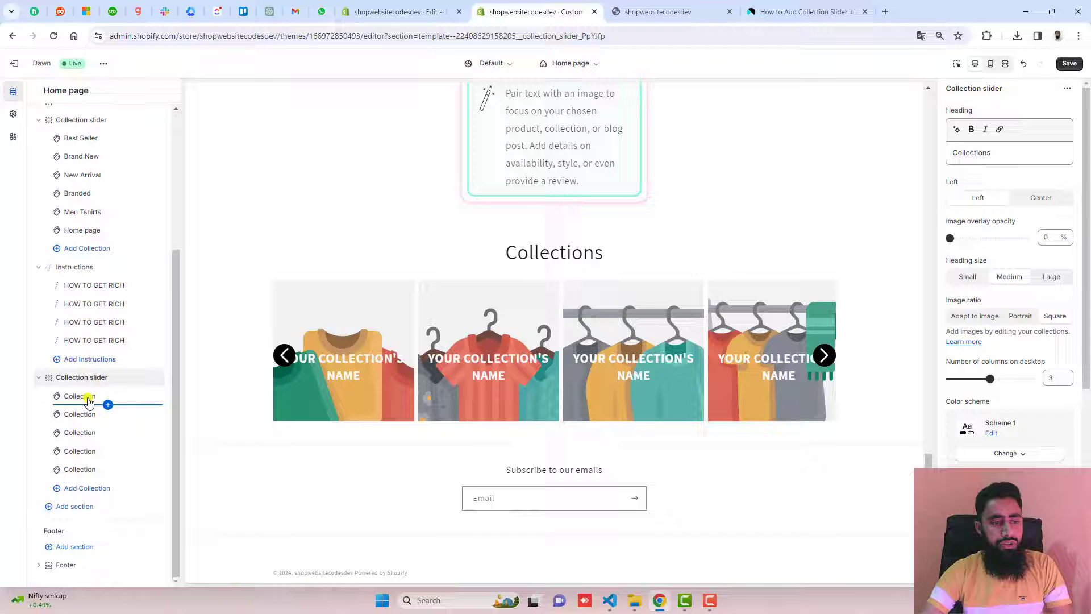
# - Link the first three slider blocks to the Best Seller, Brand New and Branded collections
pyautogui.click(125, 396)
pyautogui.click(1009, 127)
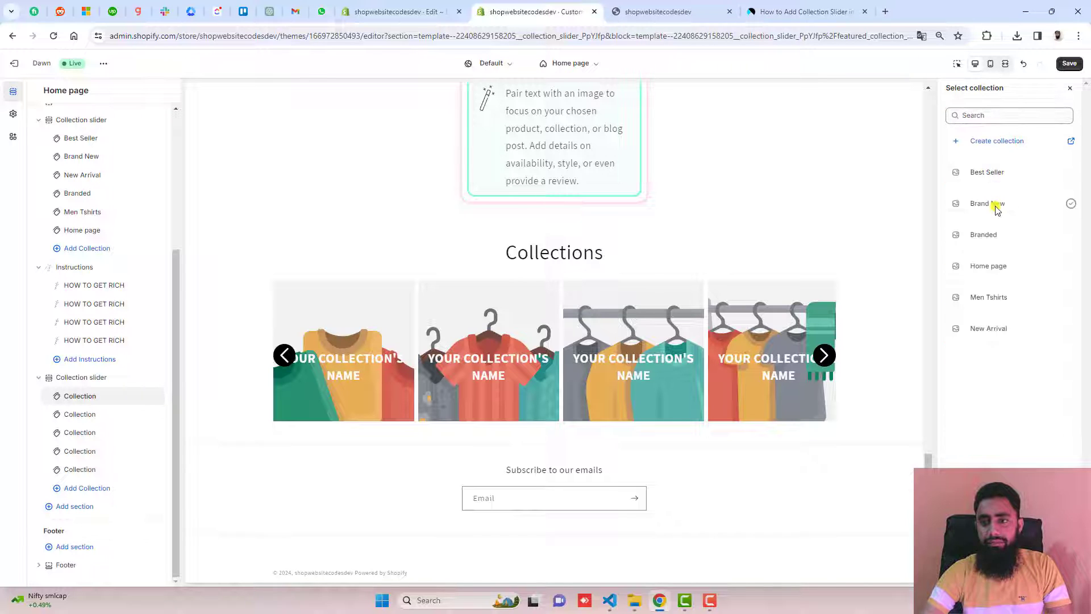
pyautogui.click(994, 171)
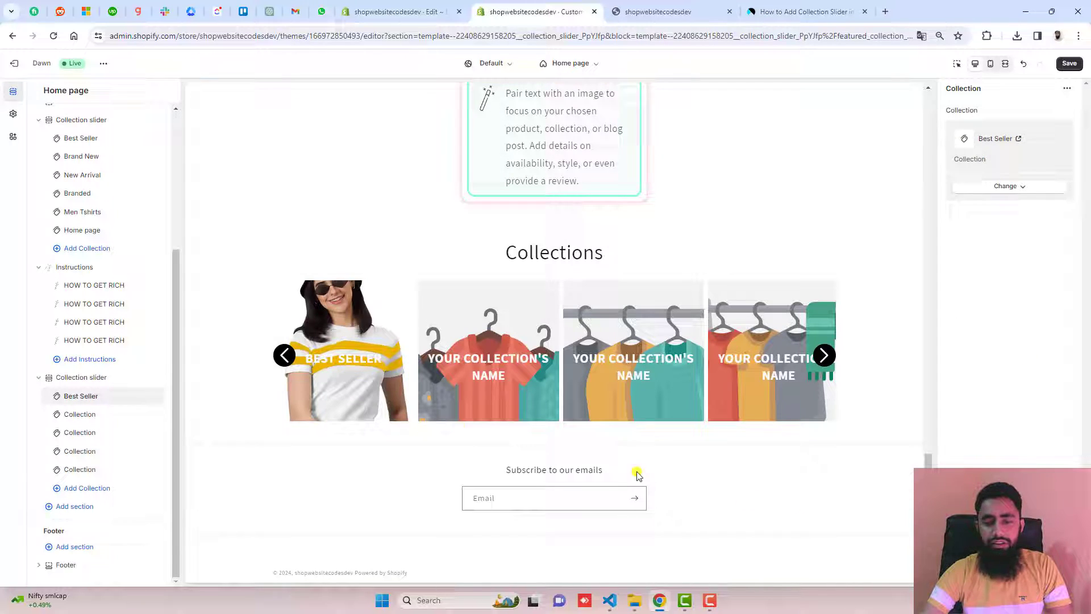
pyautogui.click(80, 414)
pyautogui.click(1009, 128)
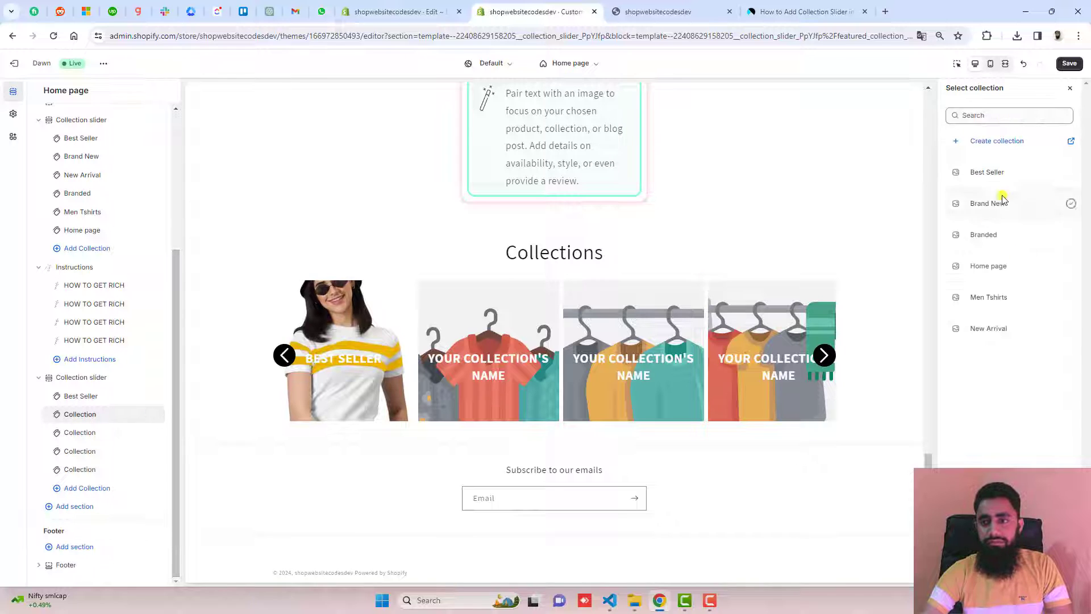
pyautogui.click(994, 203)
pyautogui.click(80, 432)
pyautogui.click(998, 125)
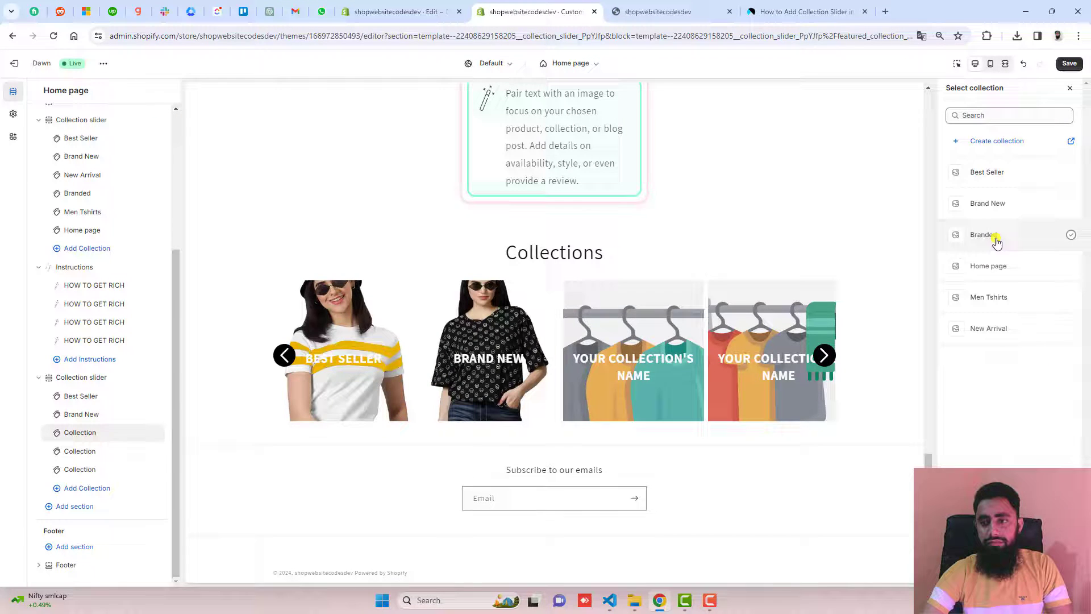
pyautogui.click(991, 235)
# - Link blocks four and five to Home page and Men Tshirts, and add a sixth with New Arrival
pyautogui.click(80, 451)
pyautogui.click(1007, 126)
pyautogui.click(994, 265)
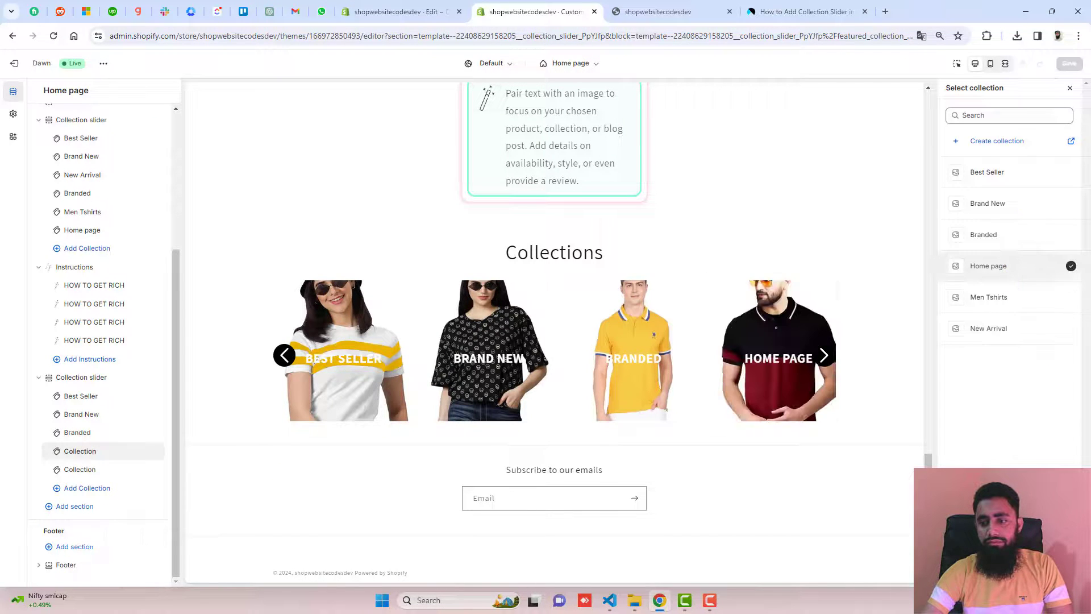
pyautogui.click(81, 470)
pyautogui.click(1009, 126)
pyautogui.click(1068, 295)
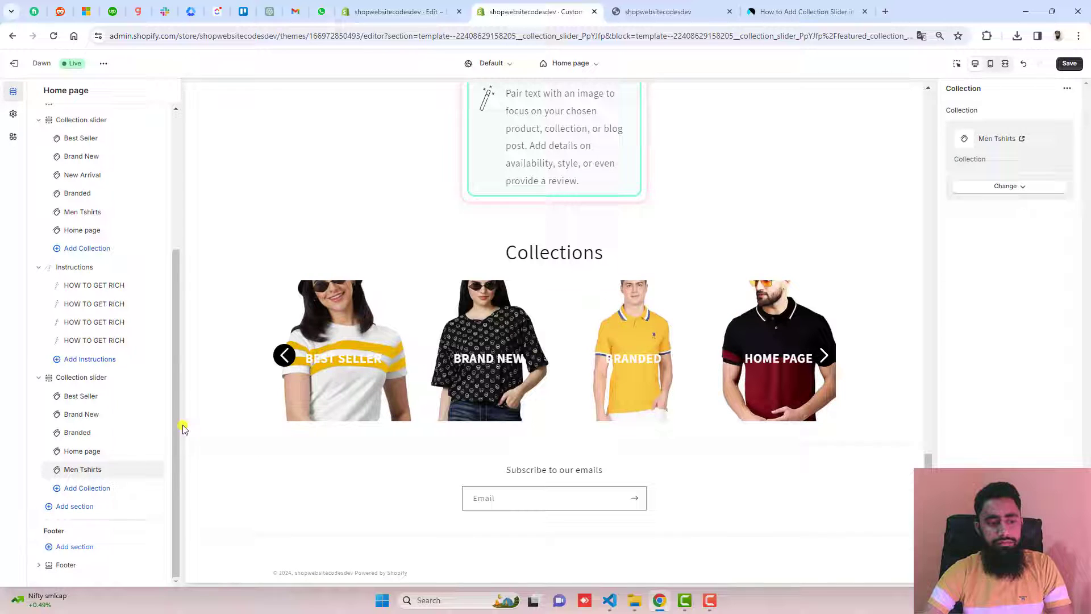
pyautogui.click(87, 488)
pyautogui.click(1010, 126)
pyautogui.click(1069, 327)
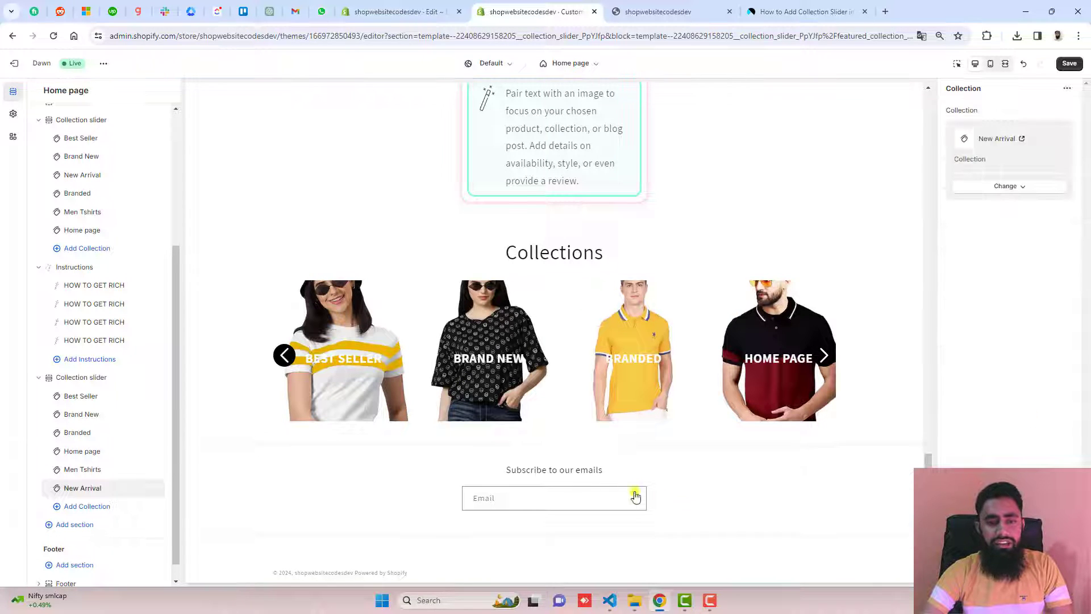
pyautogui.click(81, 377)
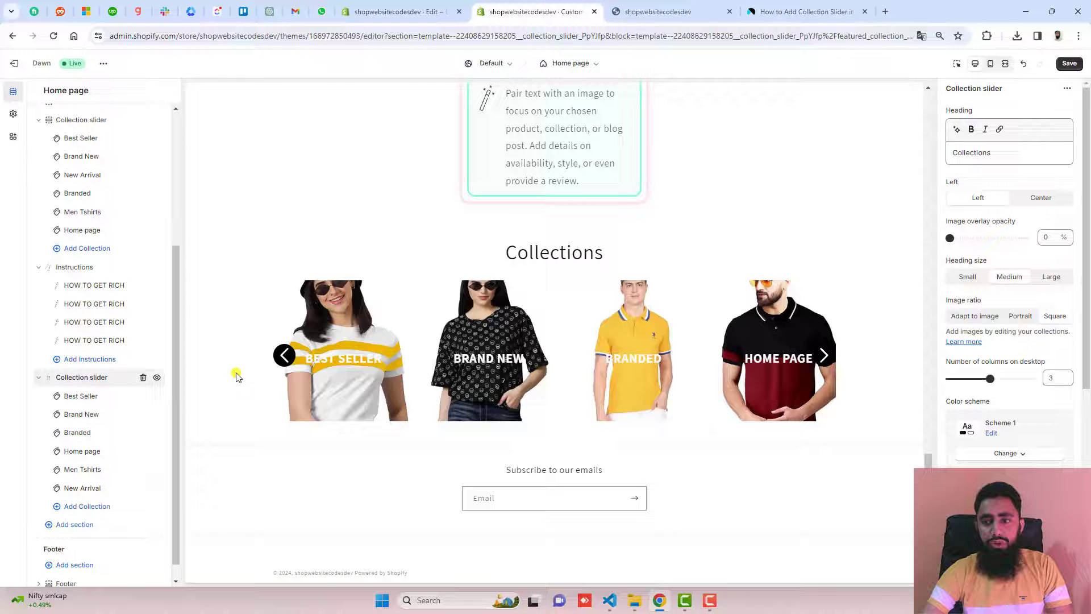
# - Choose Portrait images, 10% overlay opacity, mobile swipe and a bold 'Collections' heading, then save
pyautogui.click(1018, 318)
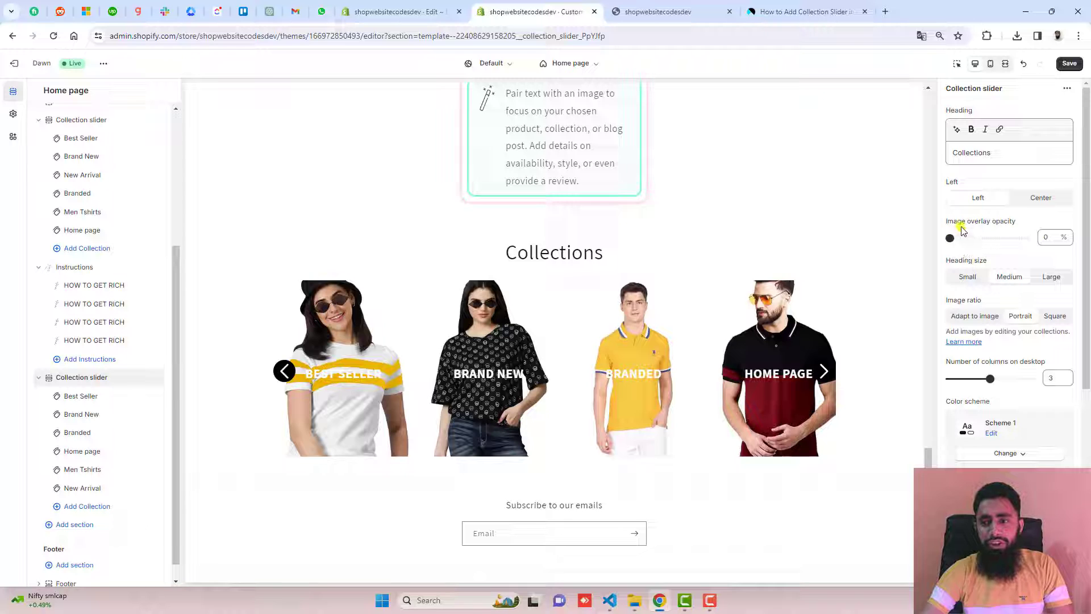
pyautogui.moveTo(950, 237); pyautogui.dragTo(957, 238)
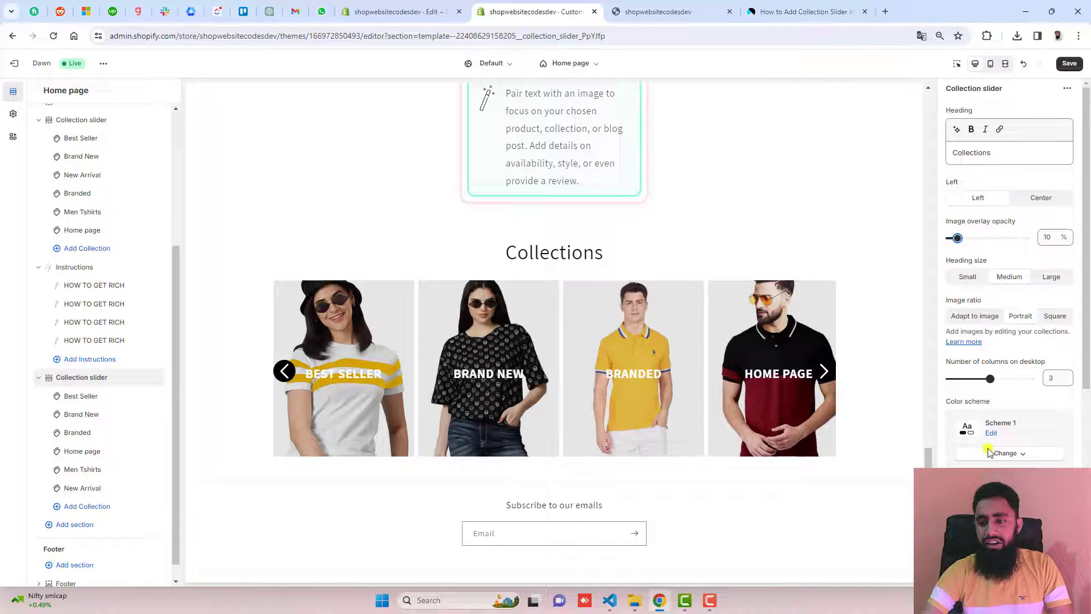
pyautogui.scroll(-5, 1057, 440)
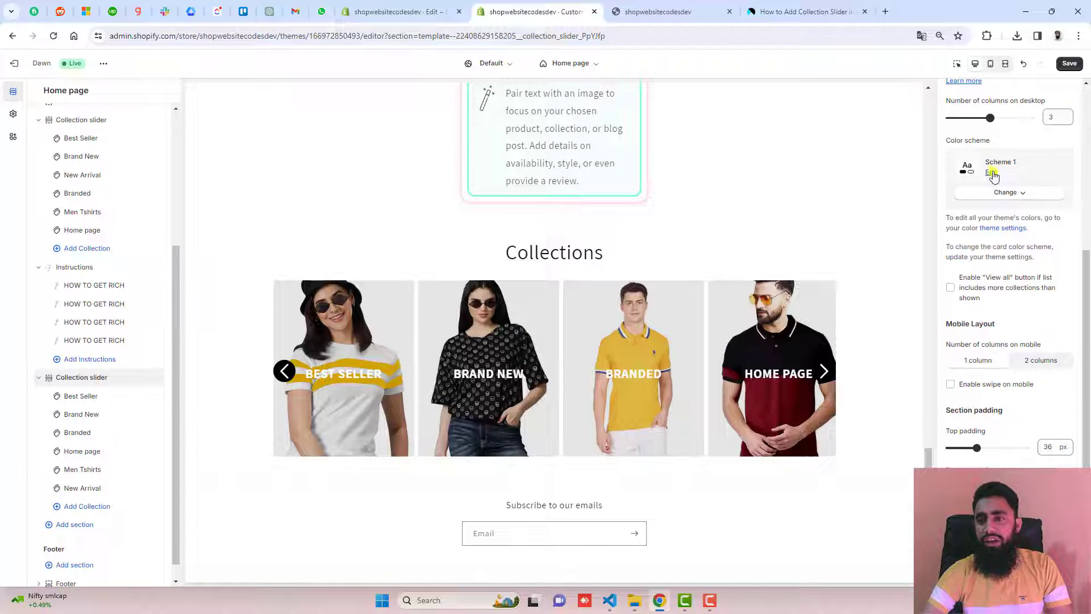
pyautogui.click(959, 384)
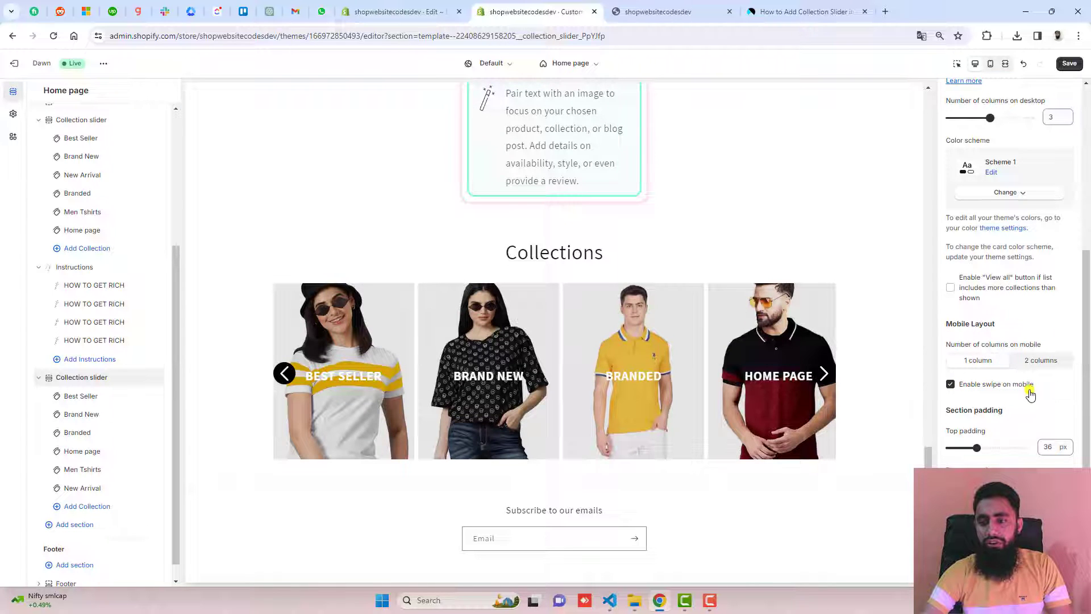
pyautogui.scroll(5, 1026, 397)
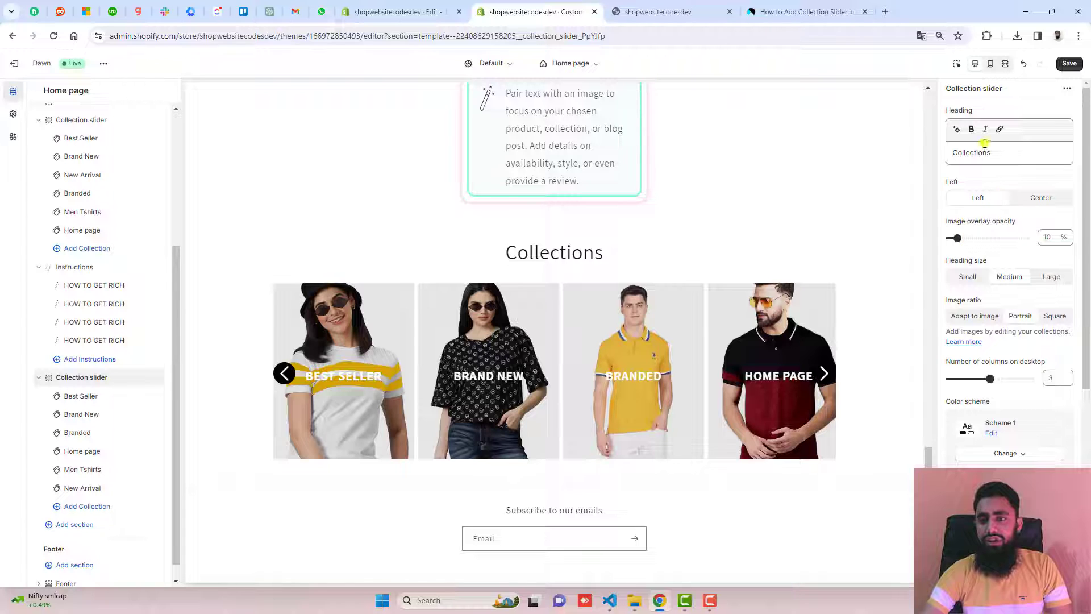
pyautogui.moveTo(998, 153); pyautogui.dragTo(952, 153)
pyautogui.click(971, 129)
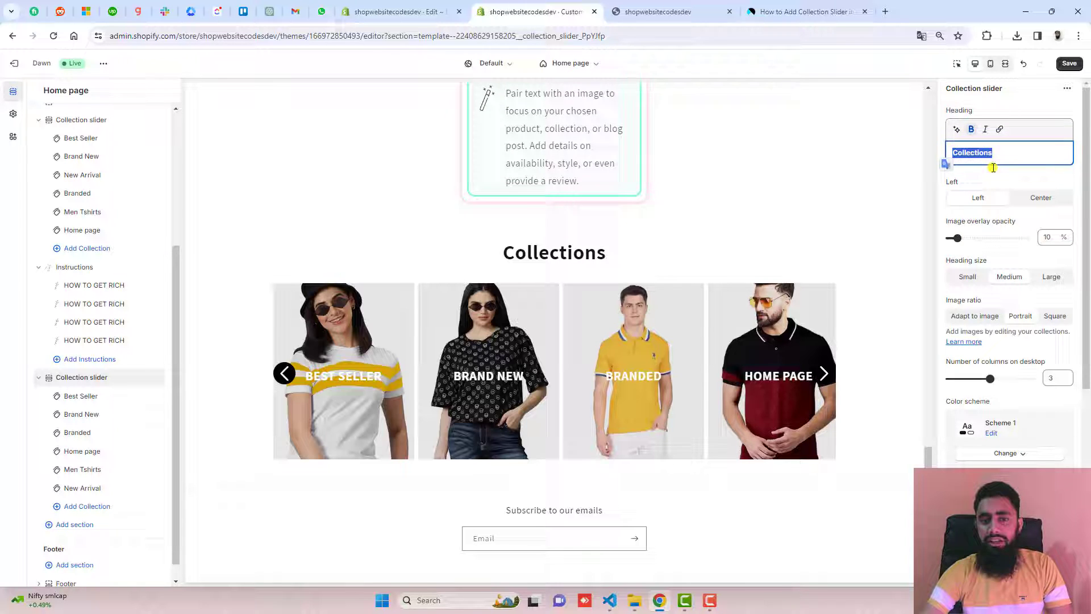
pyautogui.click(1070, 69)
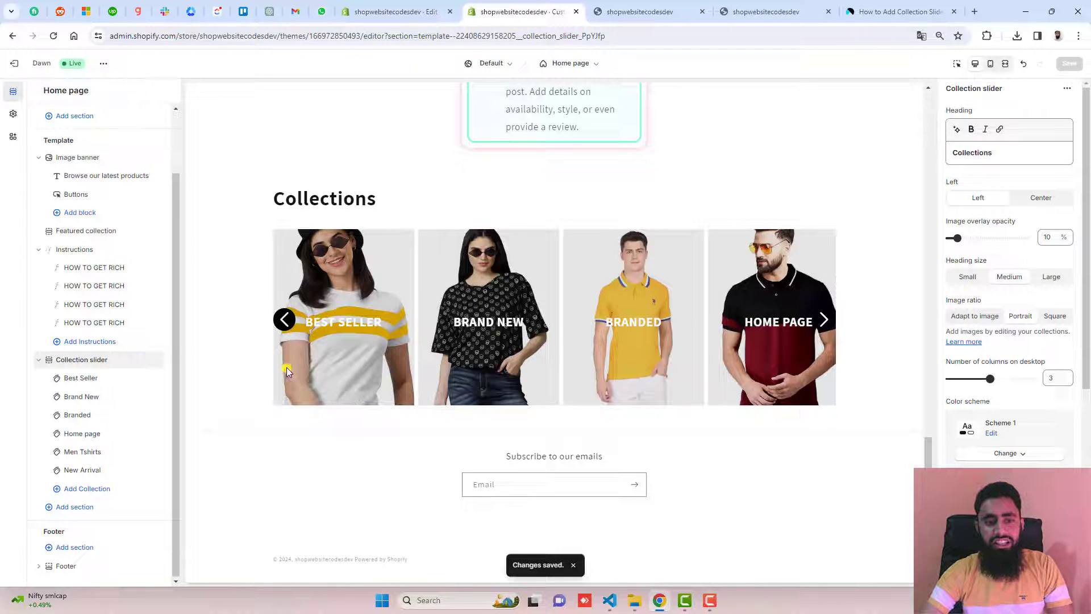
# - View the live storefront from the theme's menu and scroll to the Collections slider
pyautogui.click(103, 64)
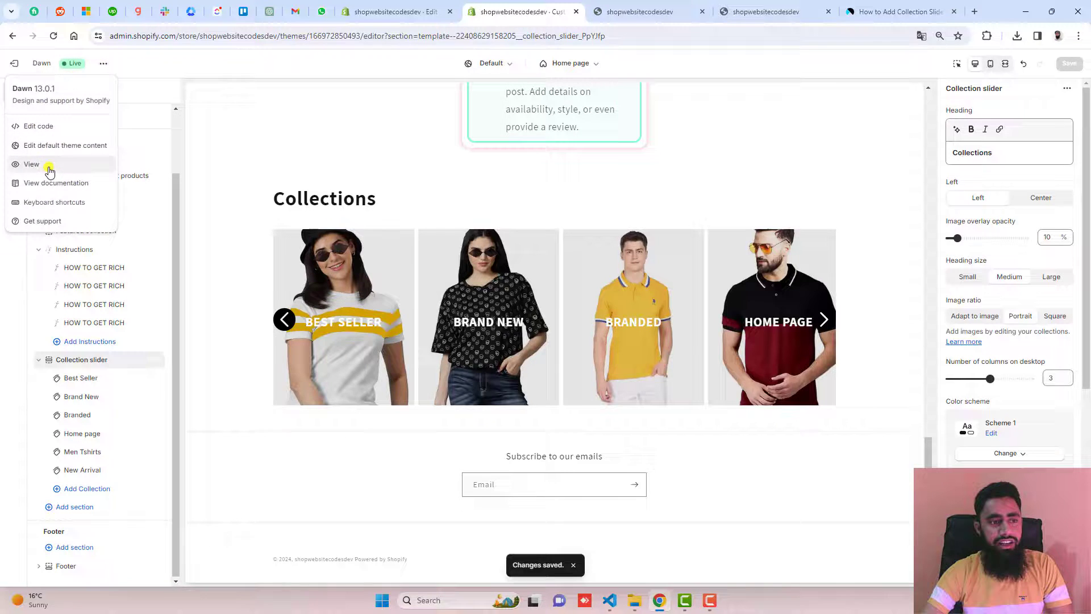
pyautogui.click(32, 164)
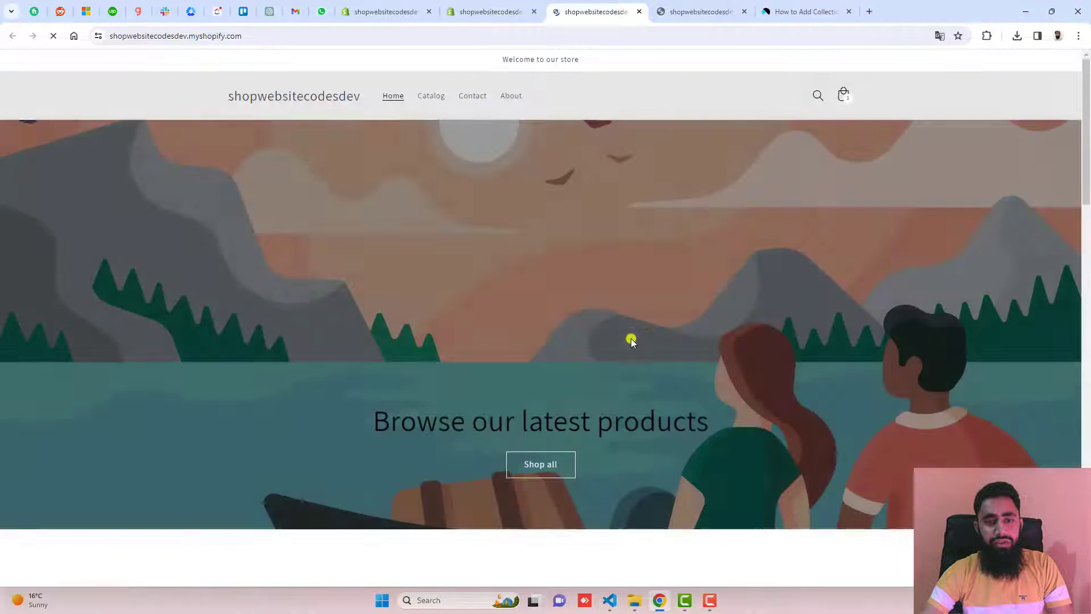
pyautogui.scroll(-15, 631, 338)
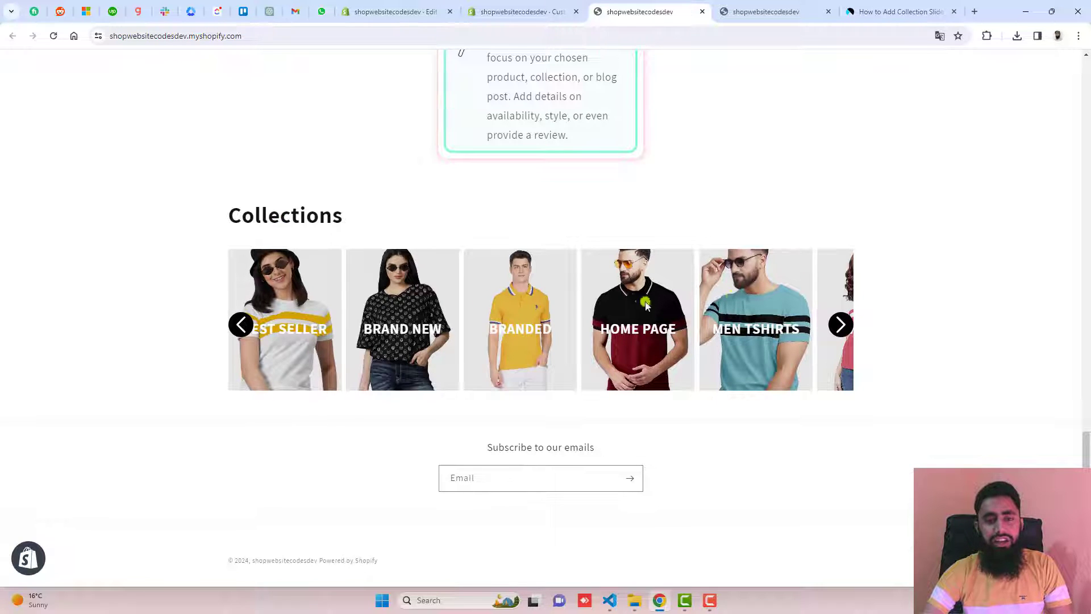
# - Reduce the slider's desktop columns from 3 to 2 in the theme editor and save
pyautogui.click(505, 6)
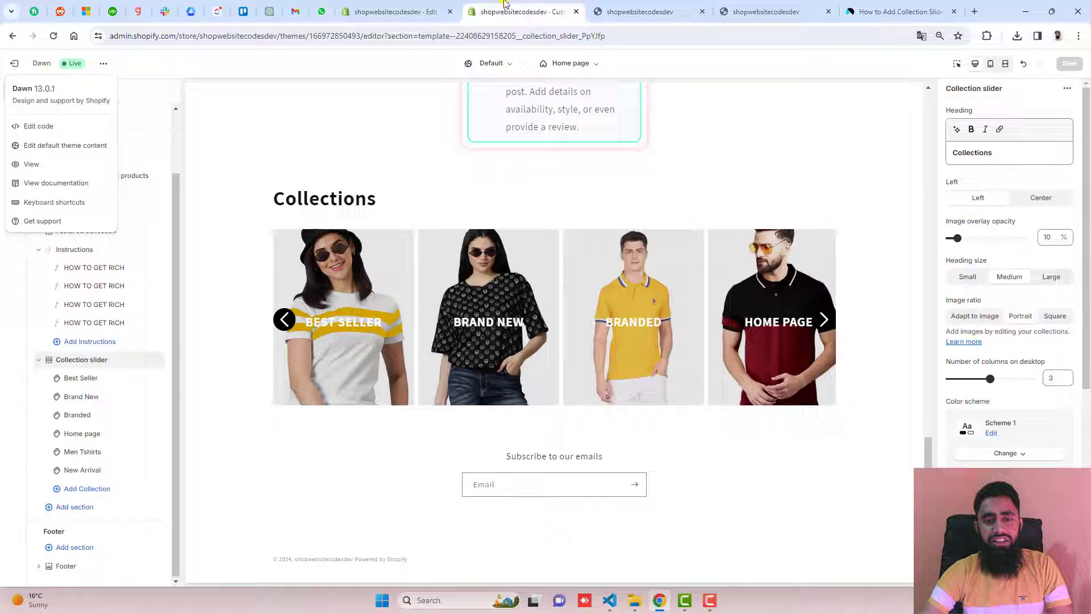
pyautogui.moveTo(990, 378); pyautogui.dragTo(970, 378)
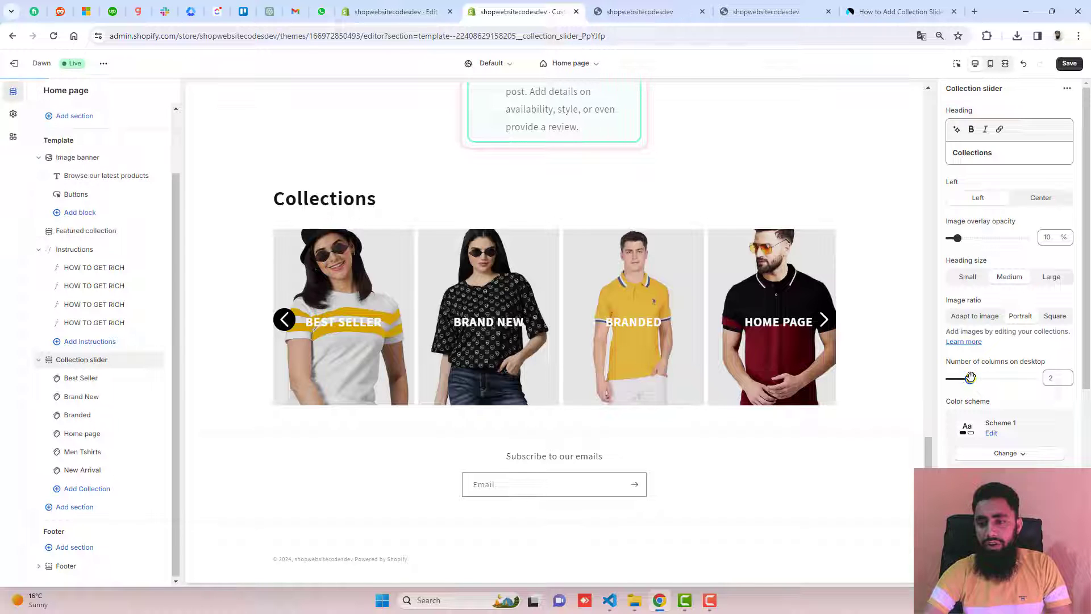
pyautogui.click(1070, 64)
pyautogui.click(640, 12)
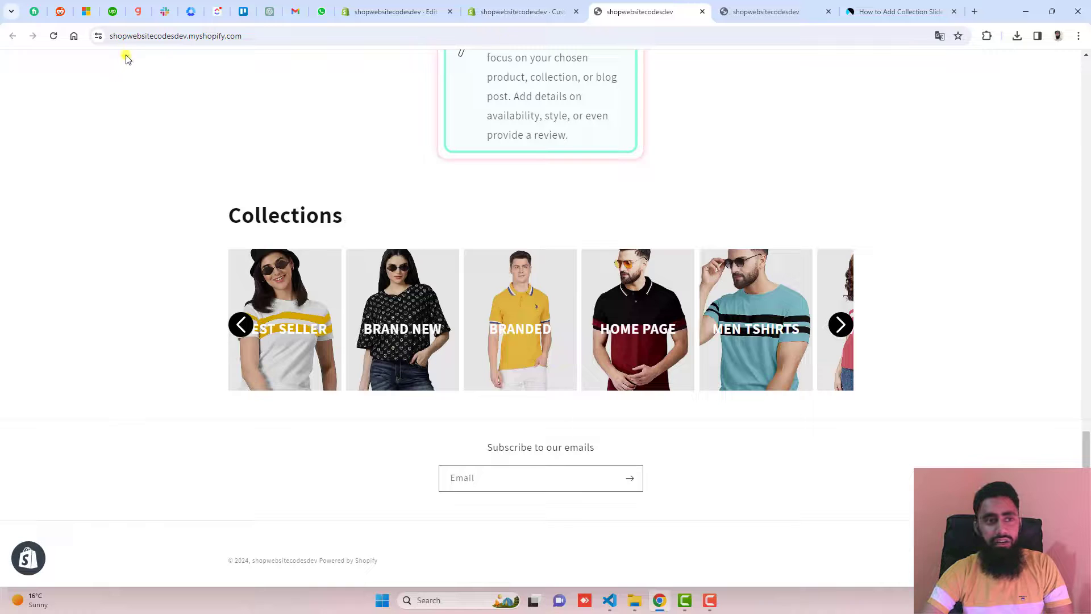
# - Reload the storefront, then page the Collections slider forward three cards to New Arrival and back two
pyautogui.click(54, 35)
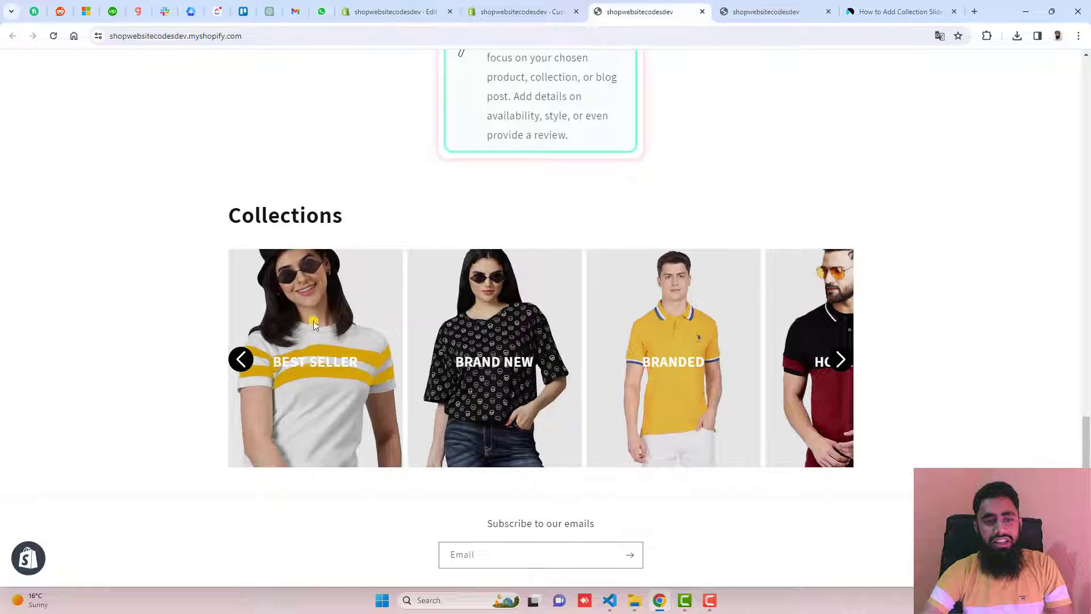
pyautogui.click(840, 360)
pyautogui.click(841, 361)
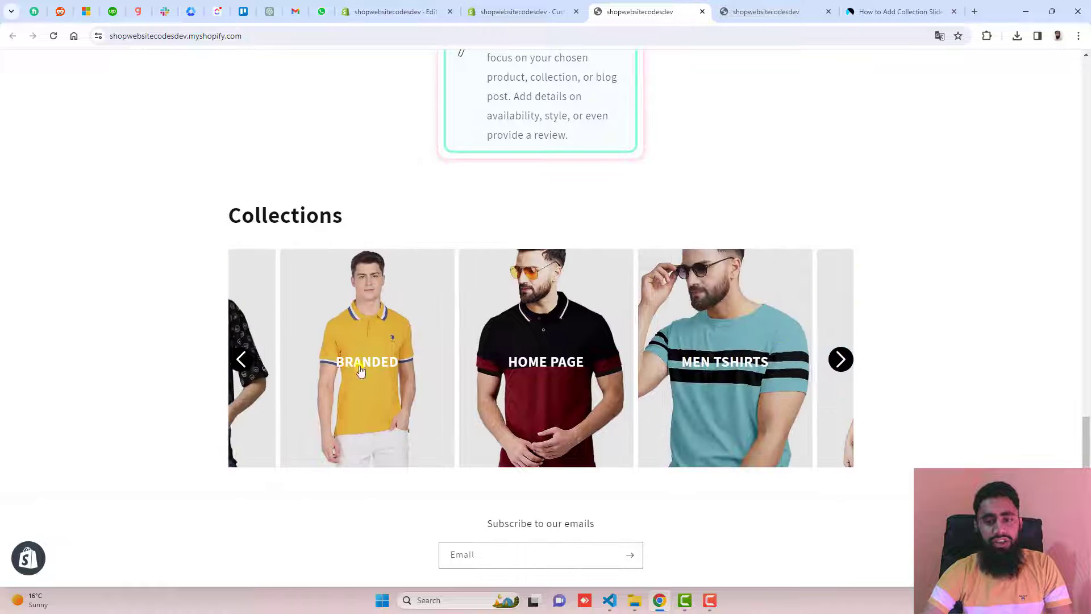
pyautogui.click(839, 359)
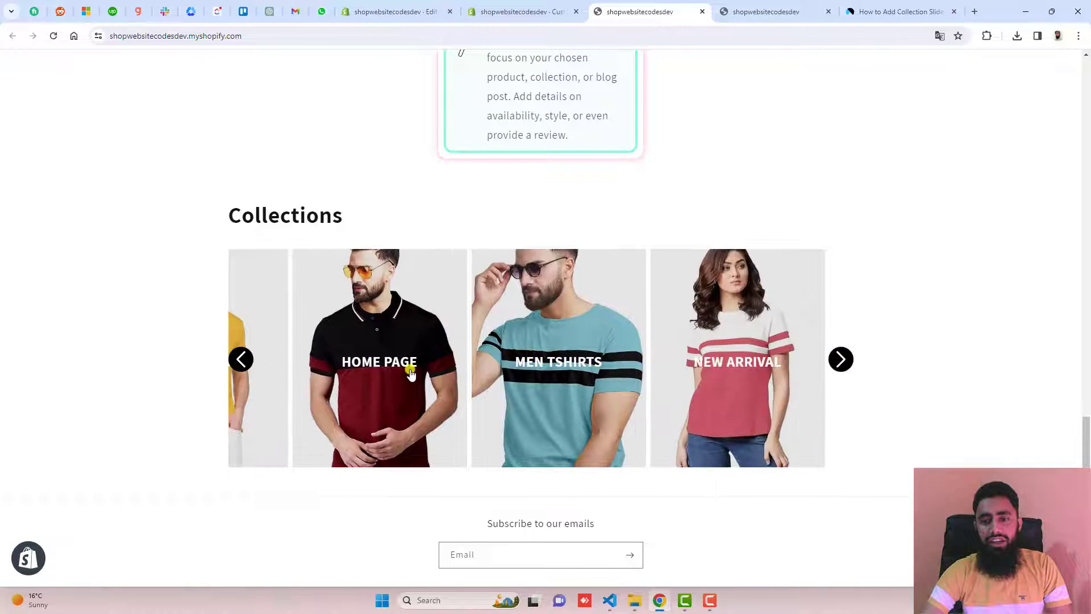
pyautogui.click(242, 359)
pyautogui.click(245, 361)
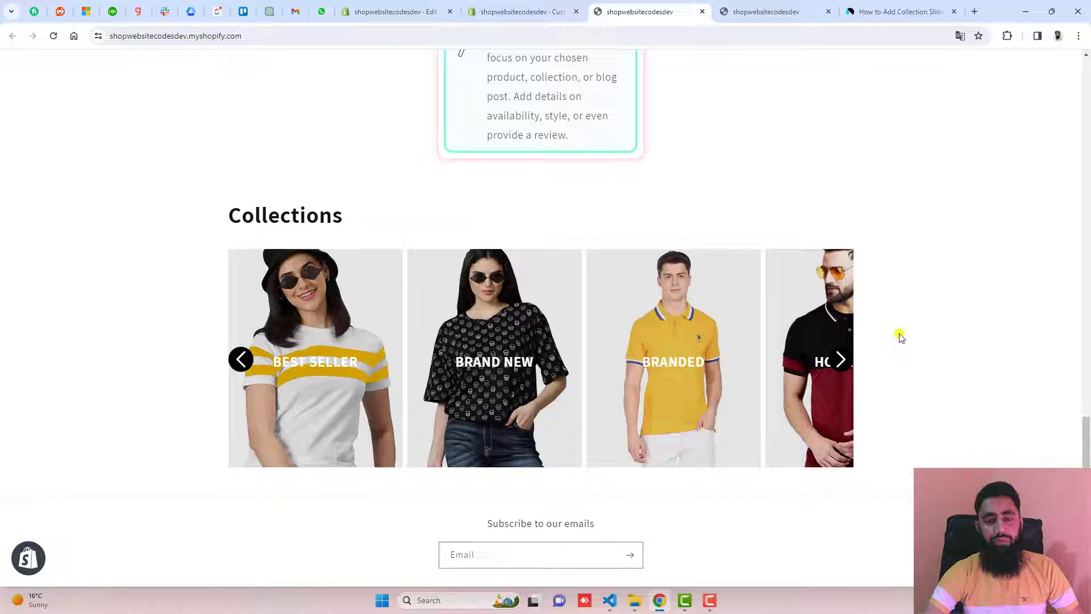
pyautogui.scroll(10, 900, 337)
pyautogui.scroll(-3, 352, 324)
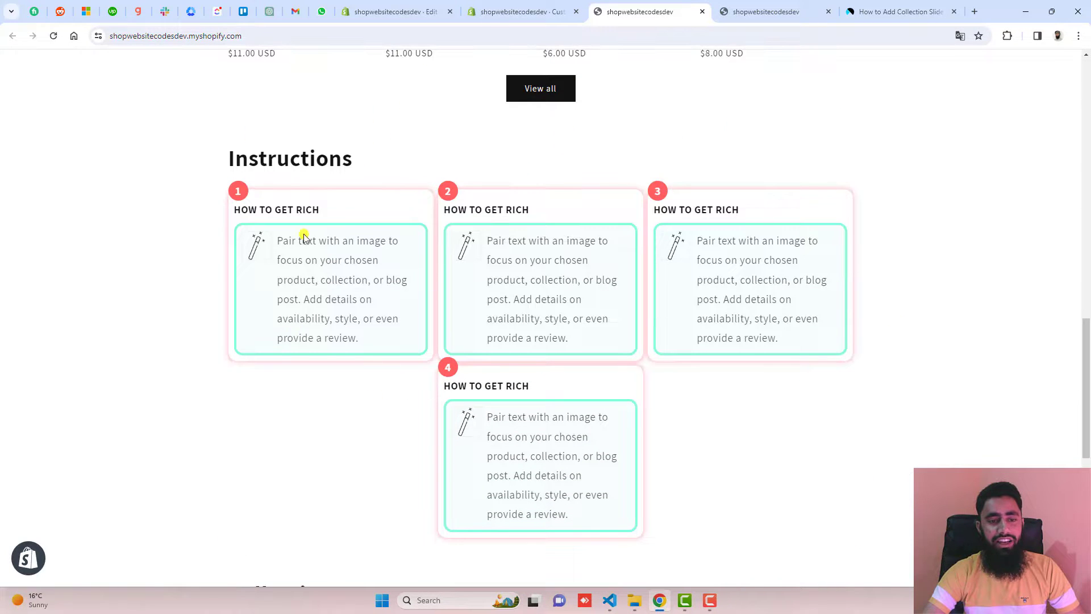
pyautogui.scroll(3, 745, 334)
pyautogui.scroll(-10, 722, 318)
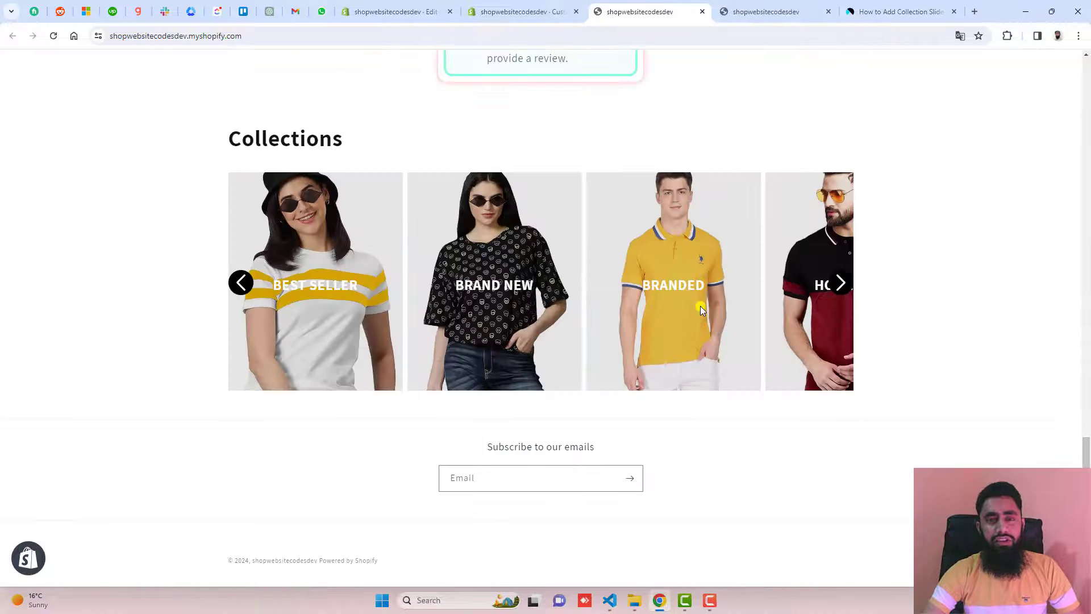